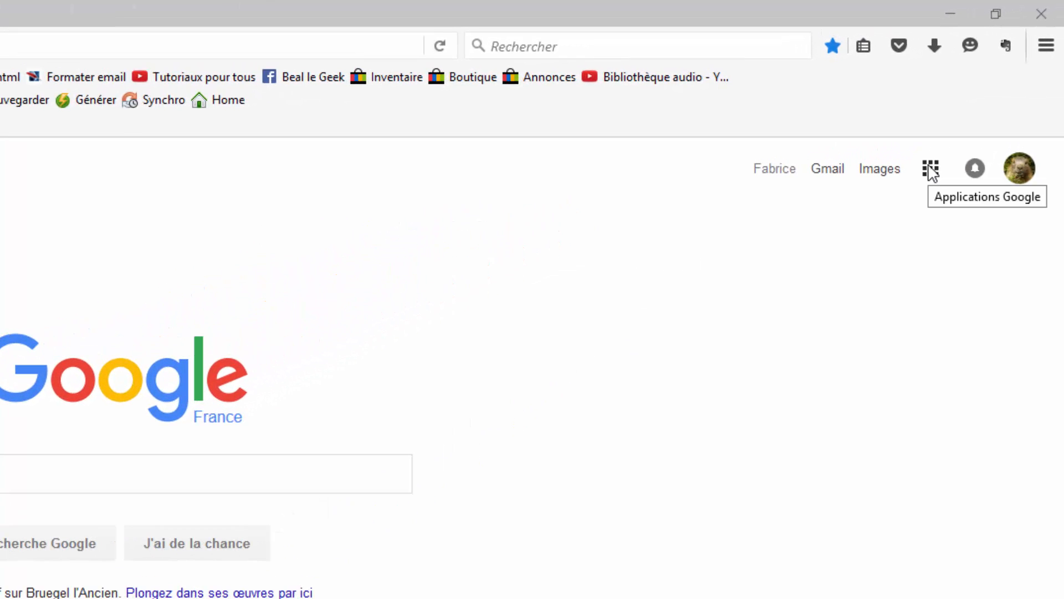
Open Google Drive from the Google home page and go through its welcome tour to enter the application.
click(931, 170)
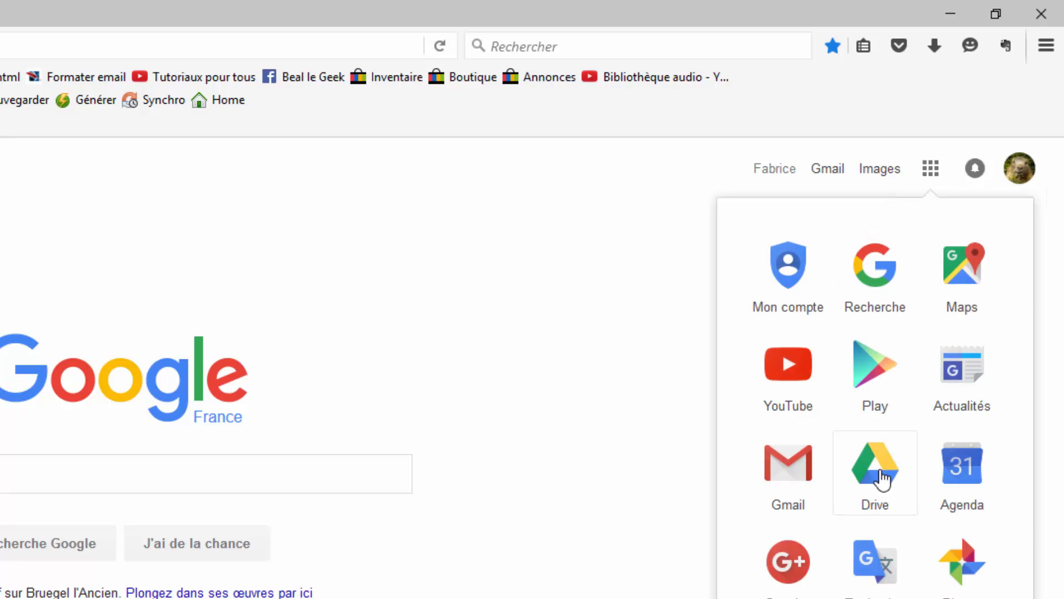
click(881, 478)
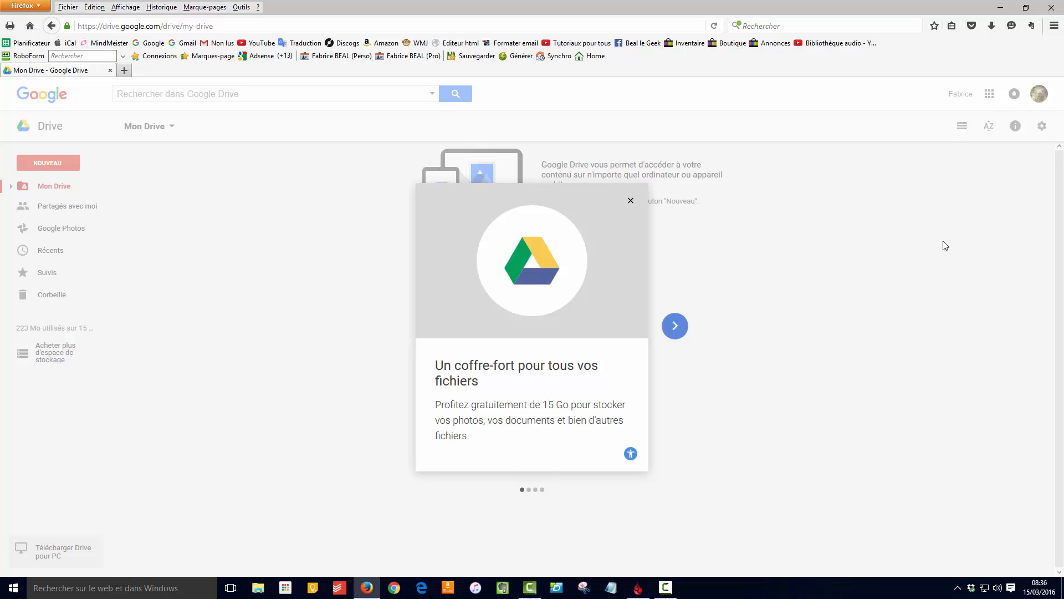
click(675, 327)
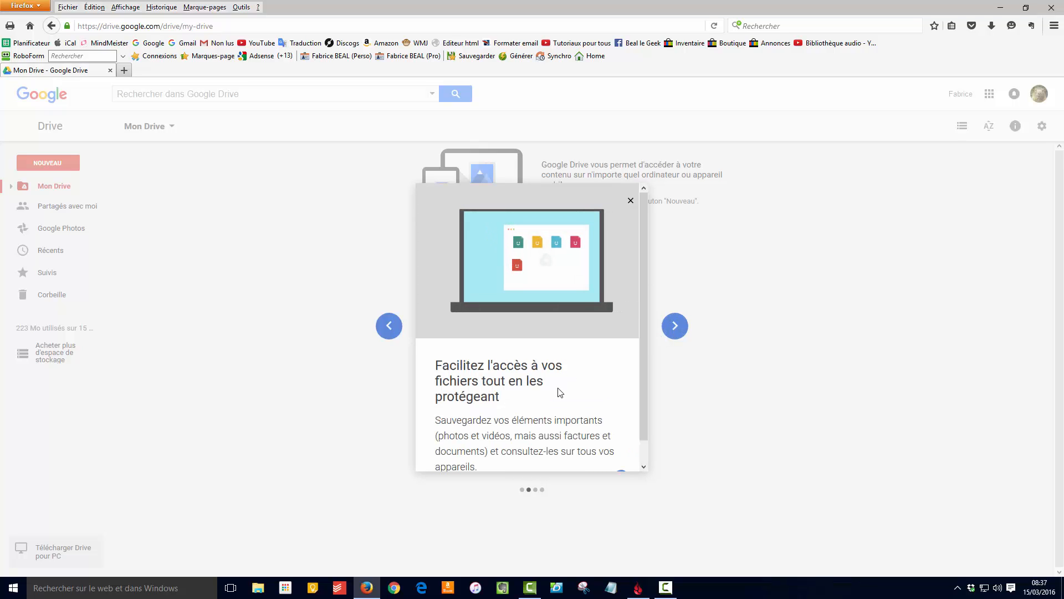
scroll(560, 392, down, 1)
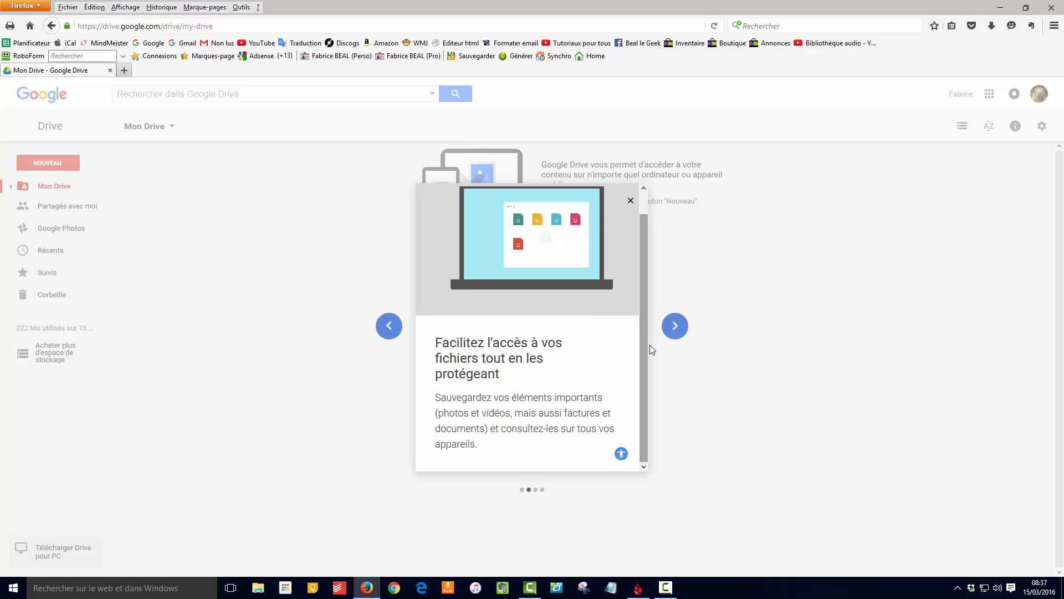
click(674, 330)
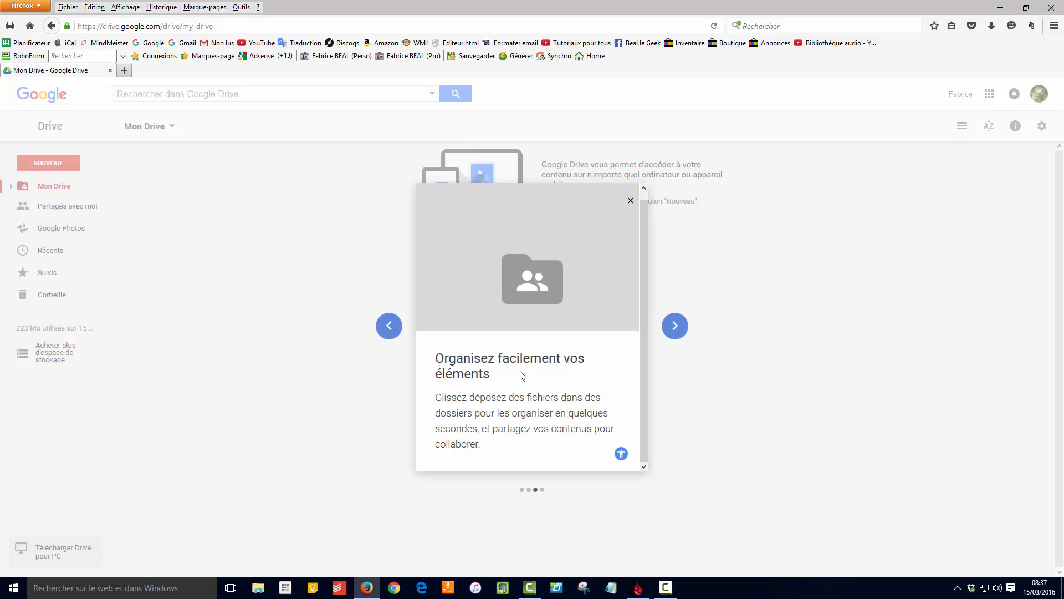
click(676, 332)
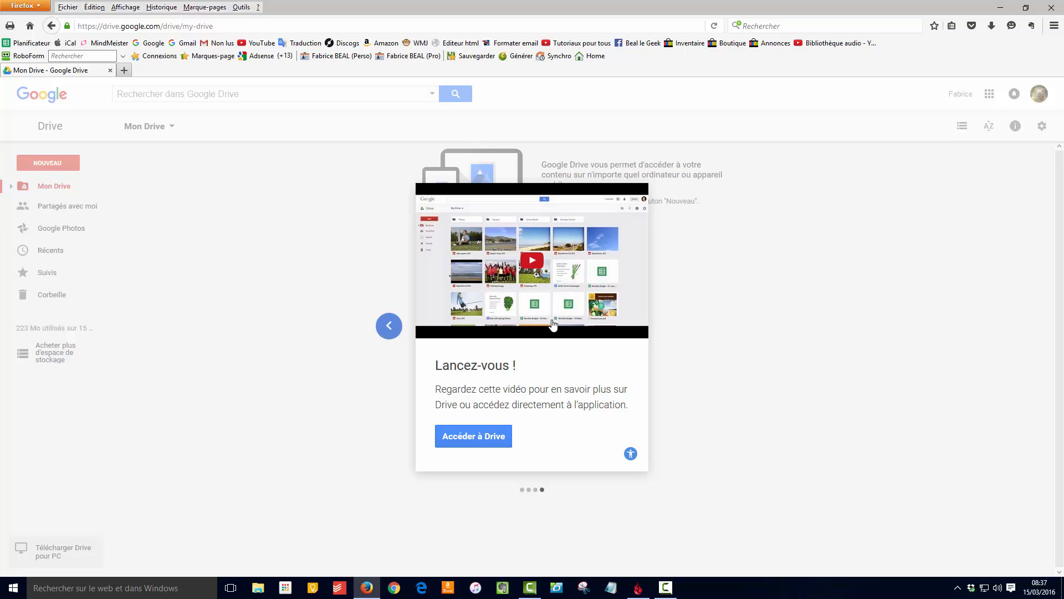
click(476, 442)
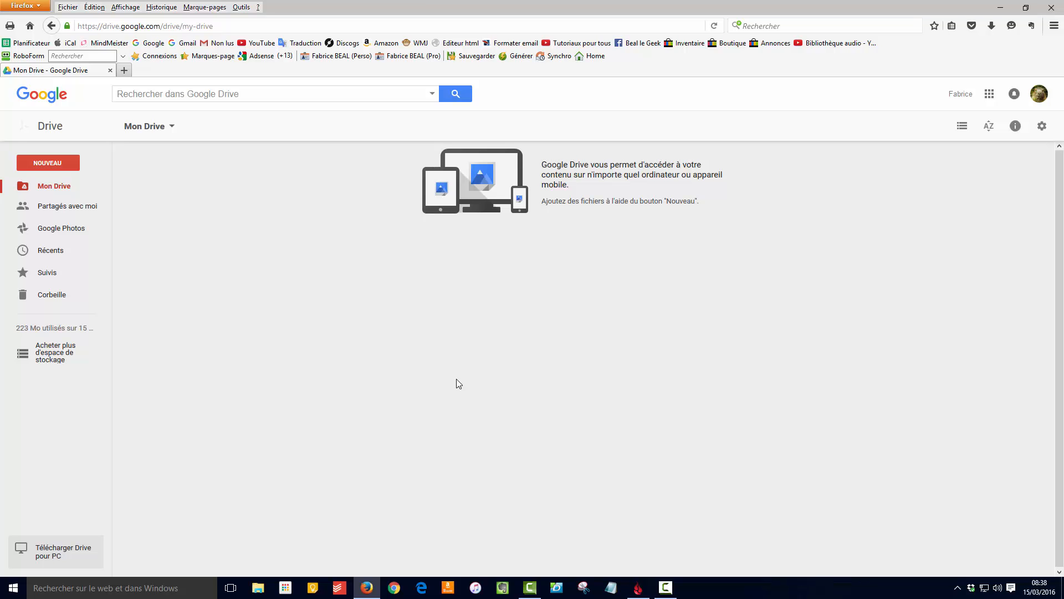
Review the Drive storage usage and the available storage plans with their prices.
mouse_move(53, 357)
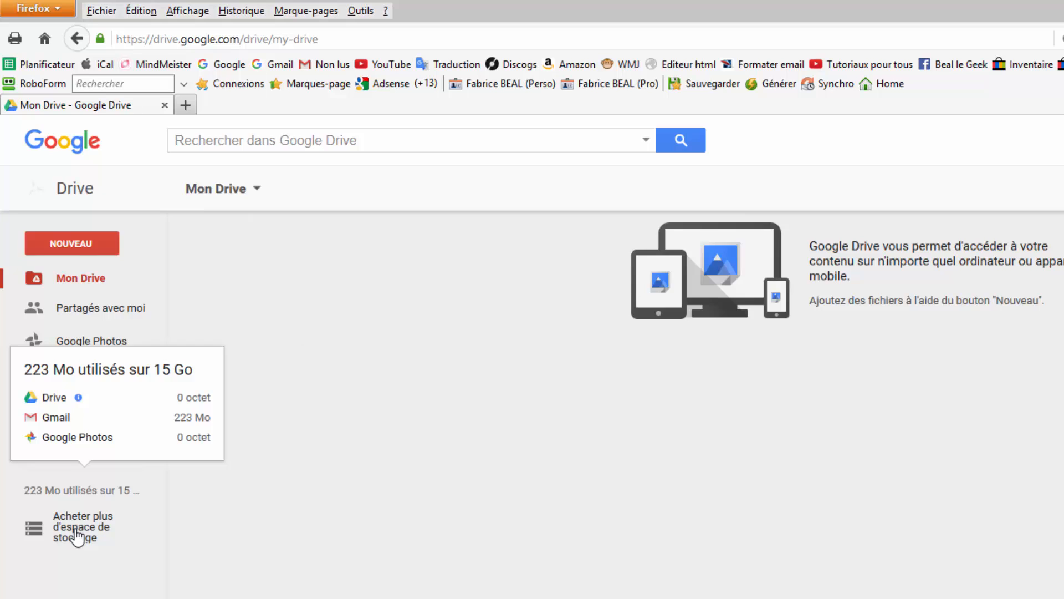
click(76, 536)
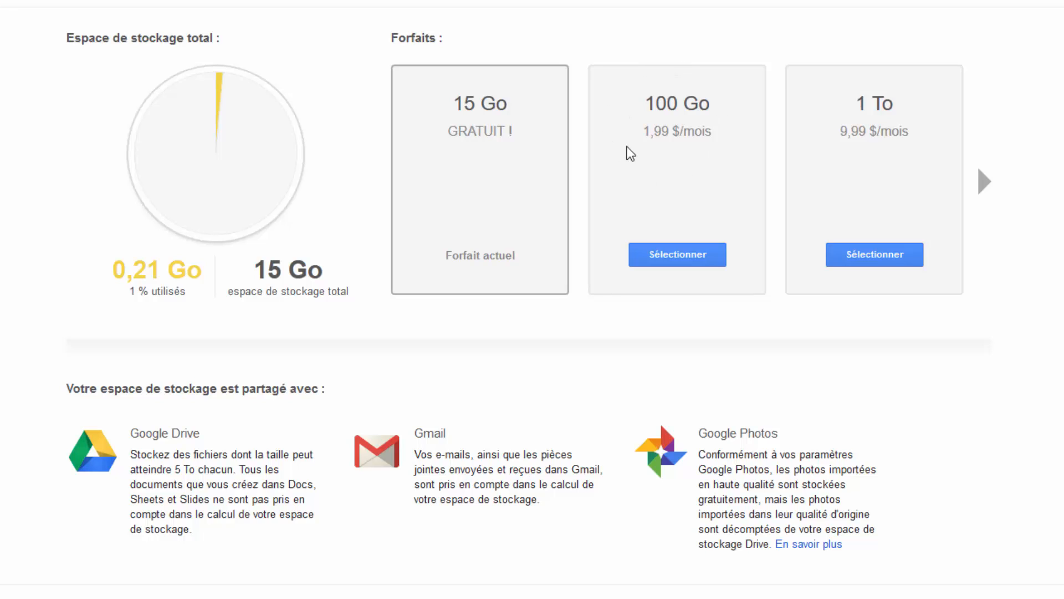
mouse_move(338, 119)
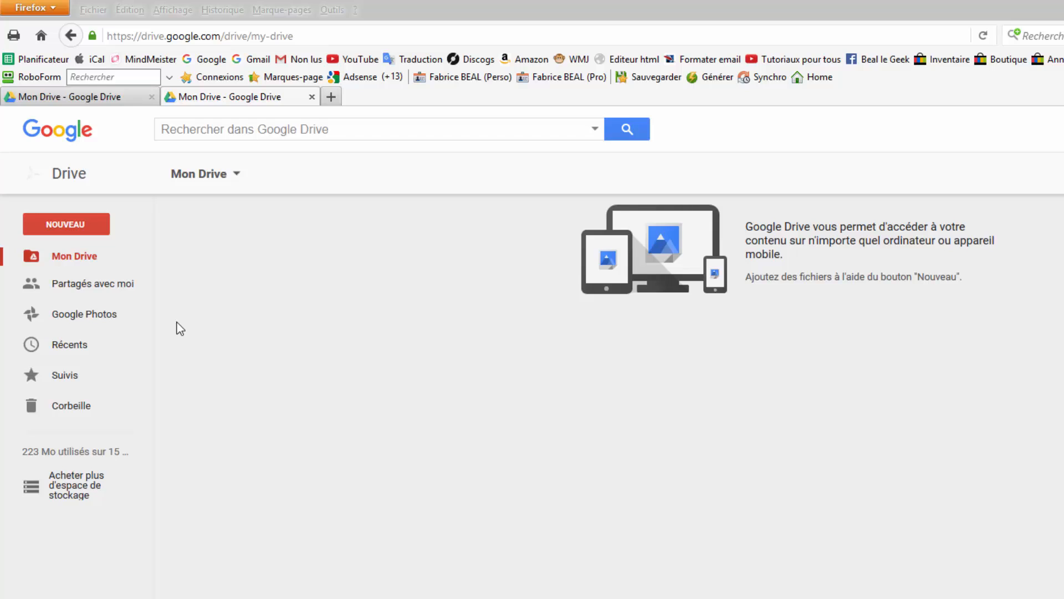
Create a new Google Sheets spreadsheet in Mon Drive and enter "test" in cell A1.
click(85, 227)
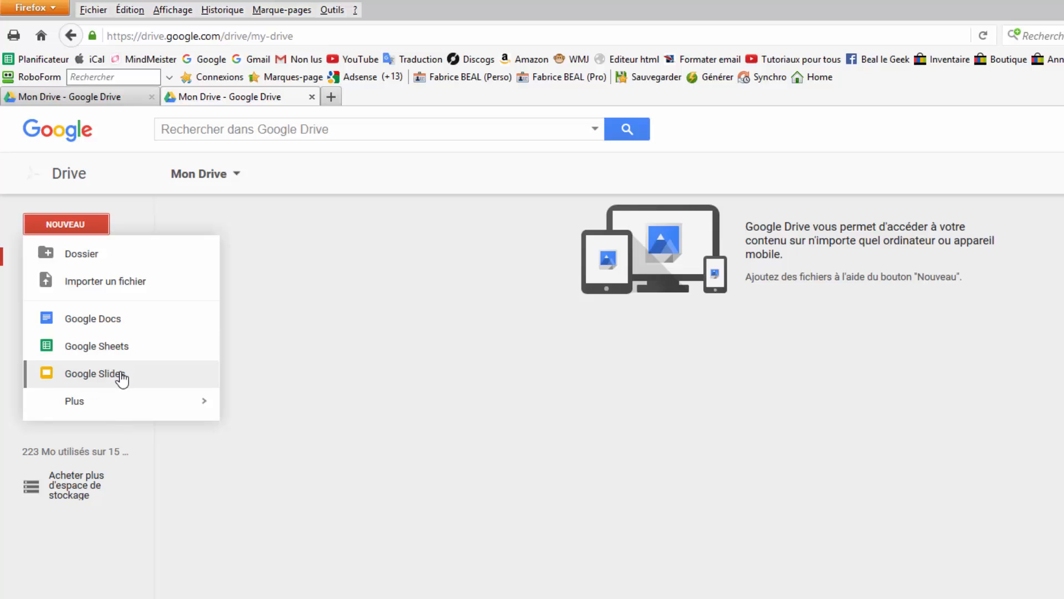
mouse_move(123, 406)
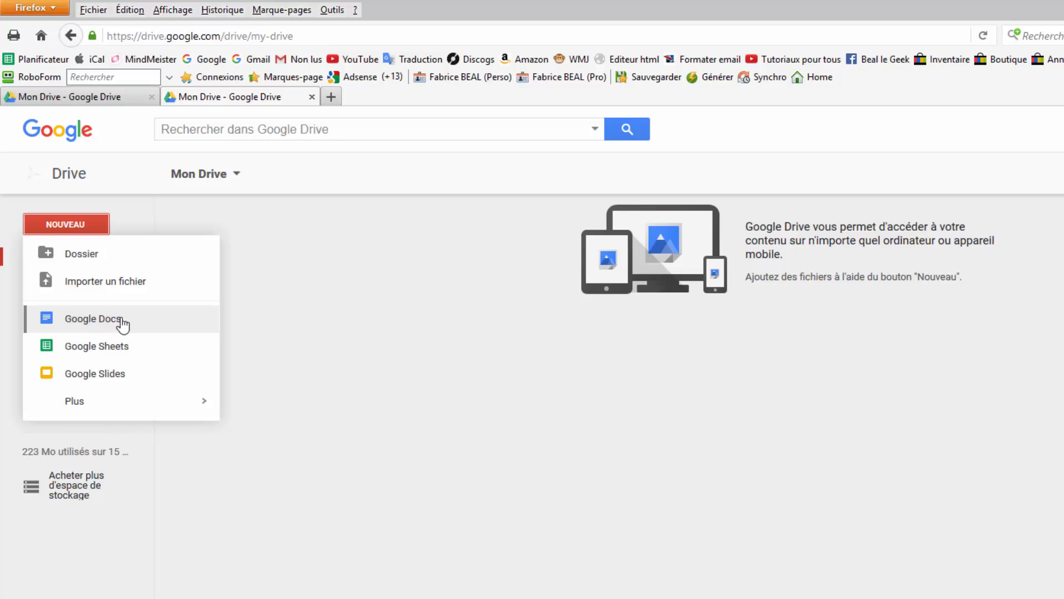
click(95, 348)
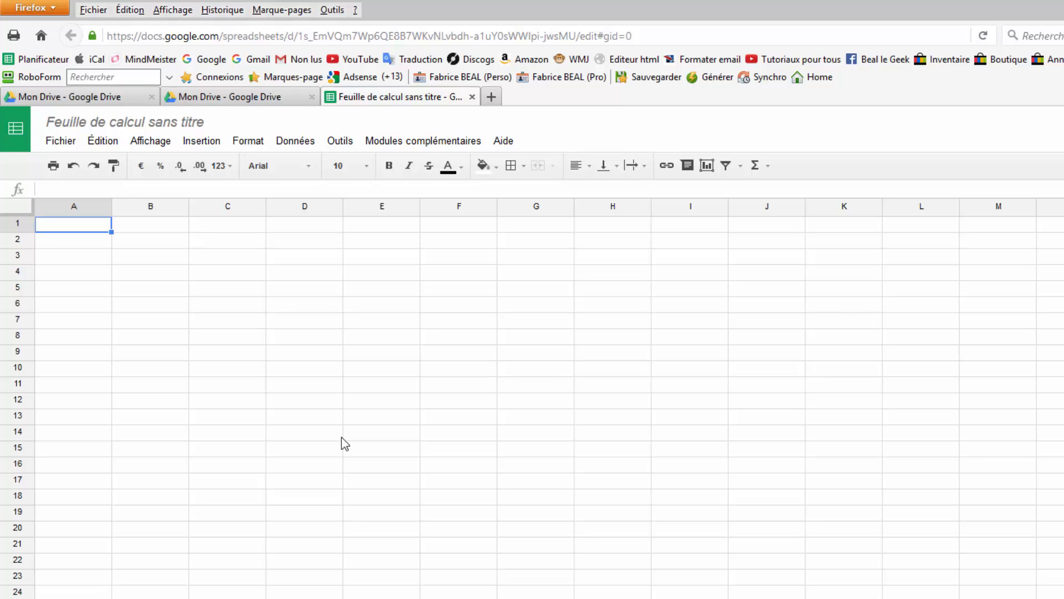
text(test)
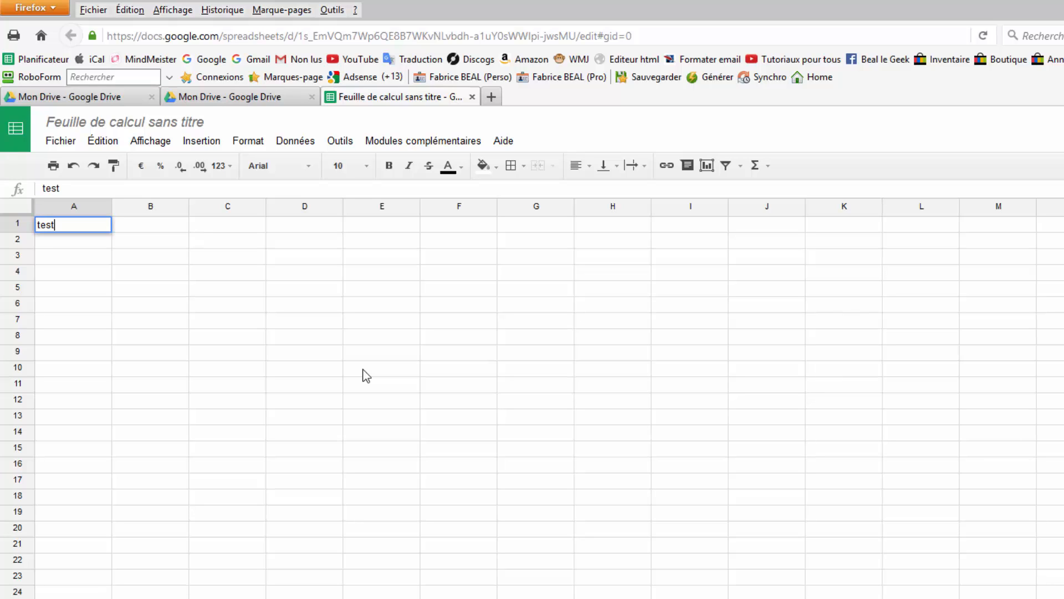
key(Return)
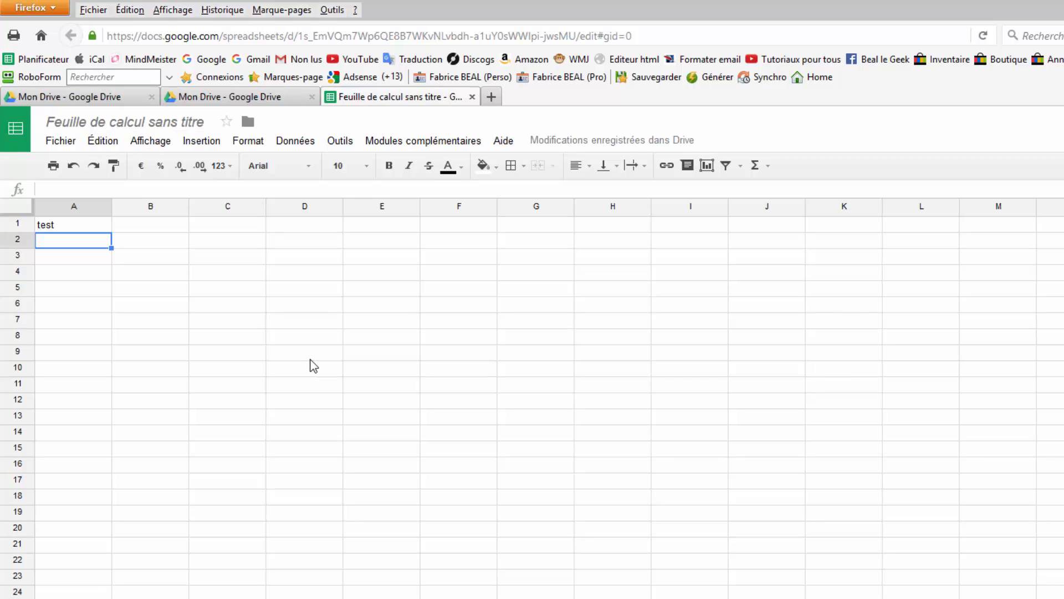
Rename the spreadsheet as "test" and return to Mon Drive.
click(167, 123)
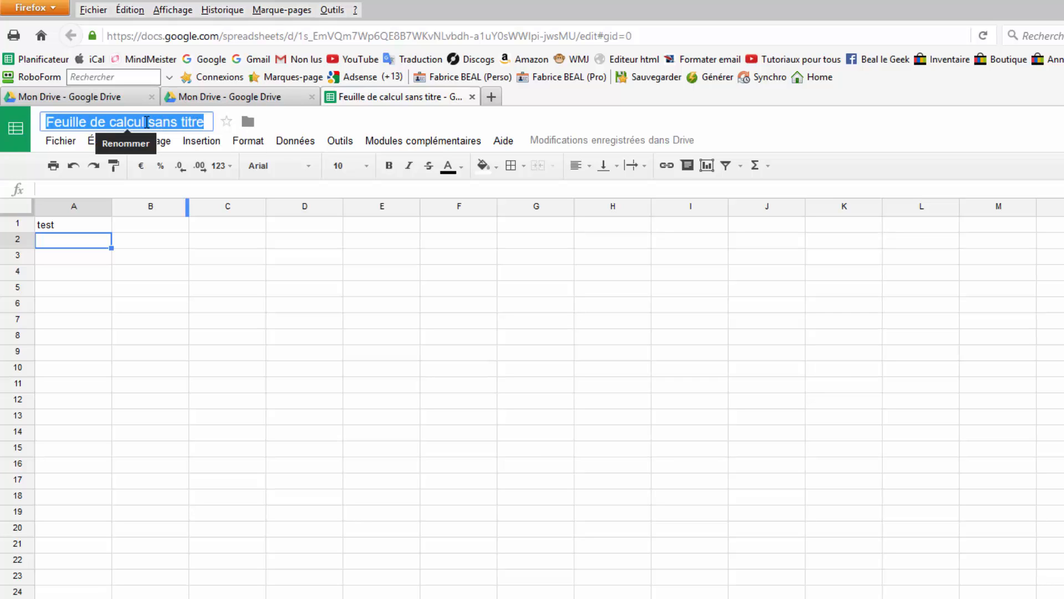
text(test)
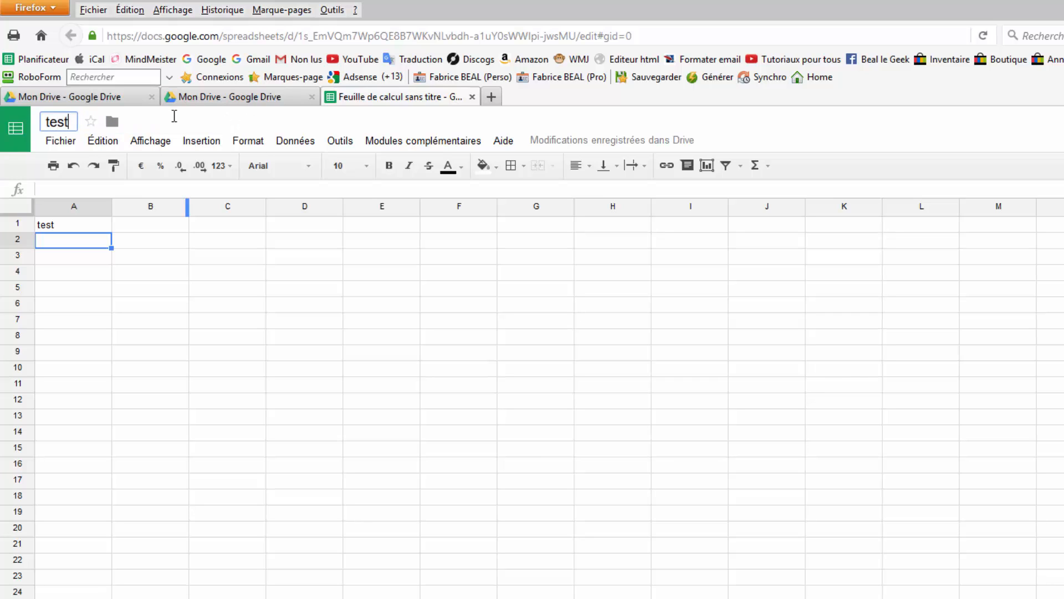
key(Return)
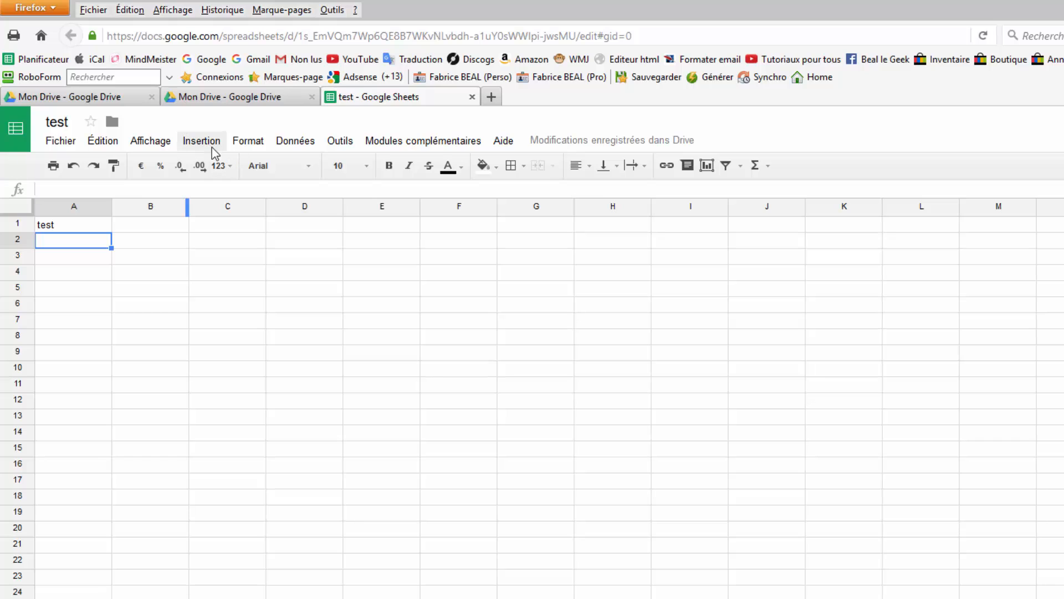
click(279, 99)
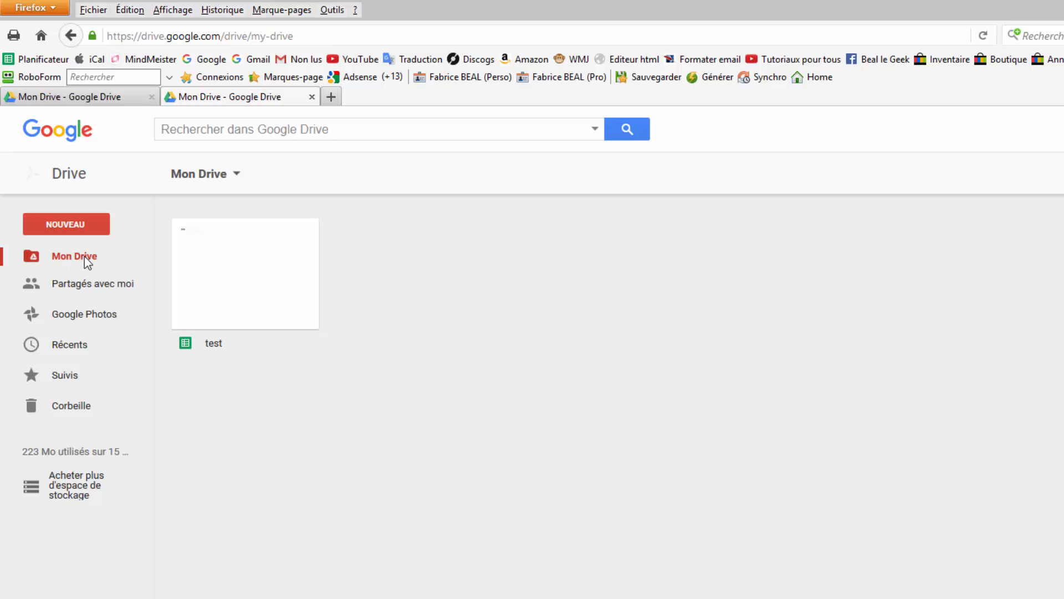
Reopen the "test" spreadsheet from Mon Drive, enter "je modifie" in cell A3 and close it.
click(259, 266)
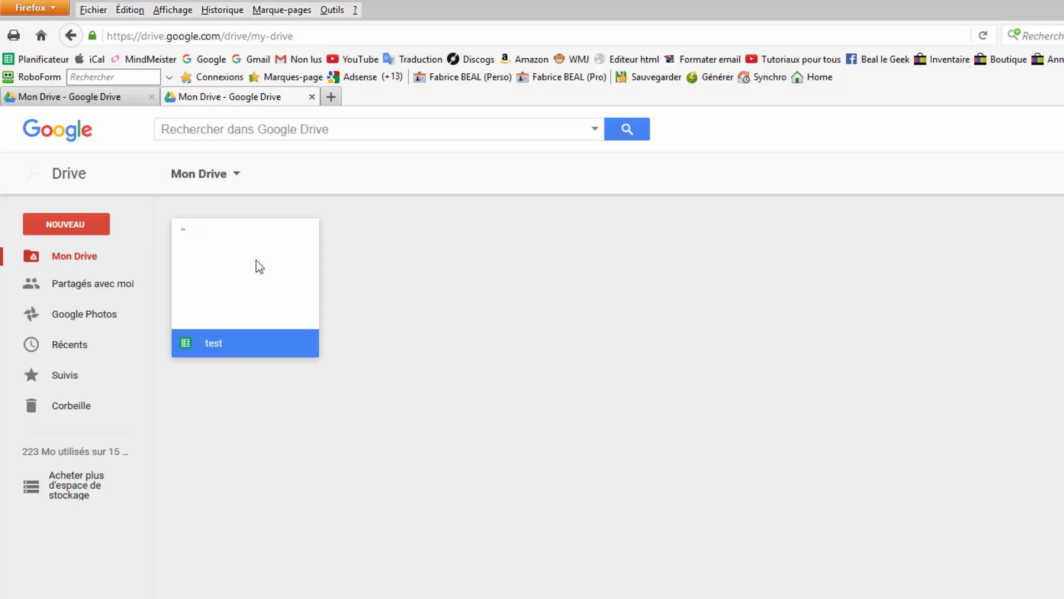
double_click(260, 267)
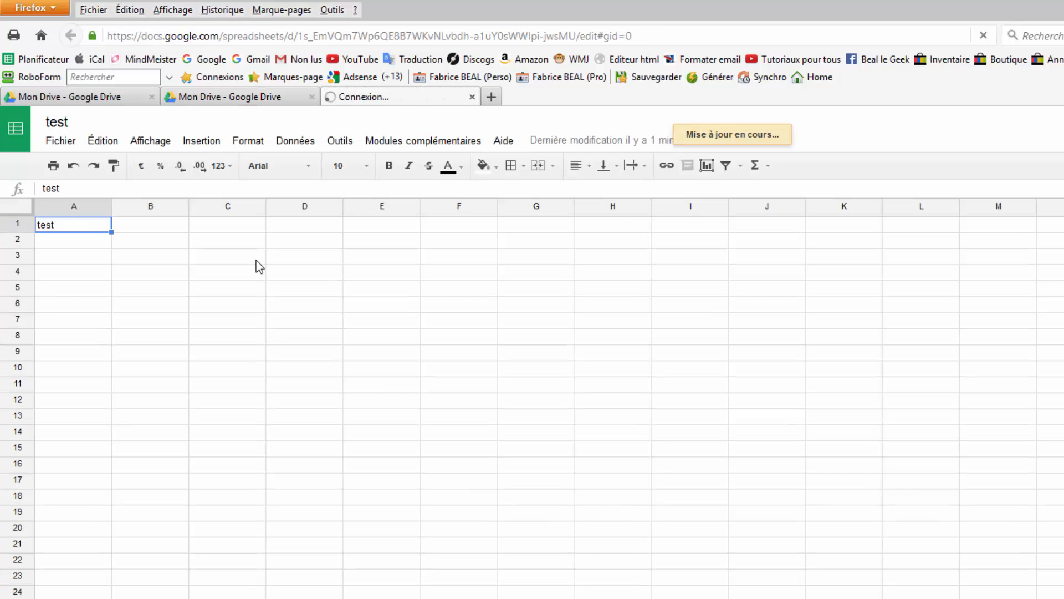
click(90, 248)
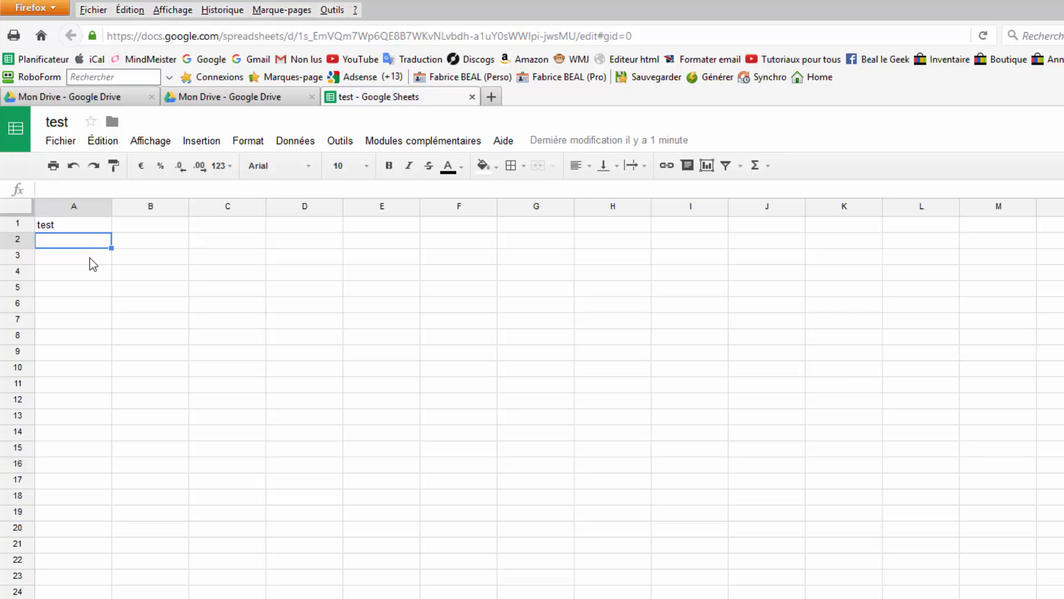
click(94, 260)
text(je )
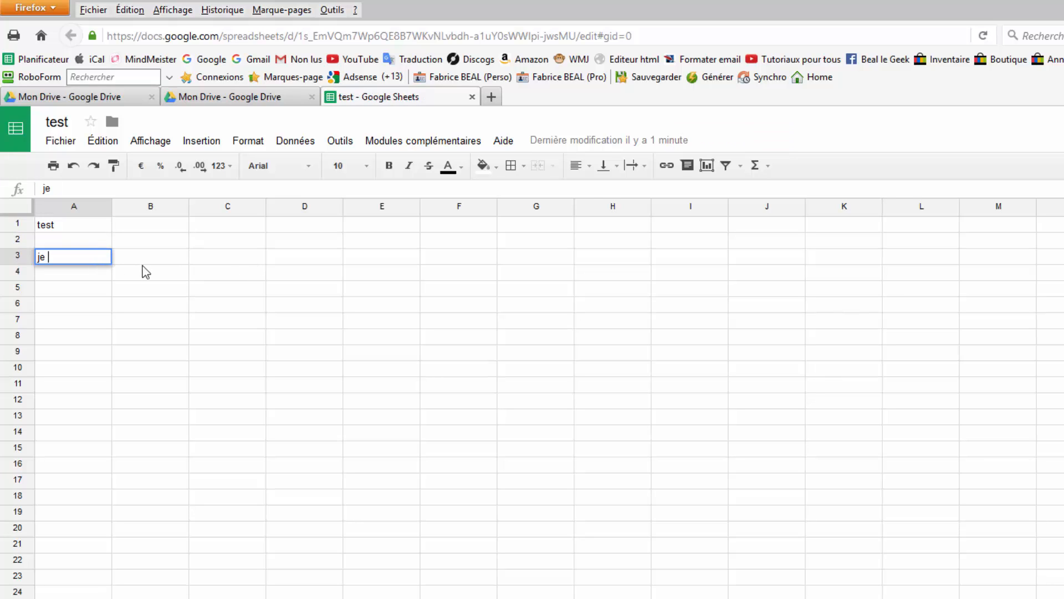
text(modifie)
key(Return)
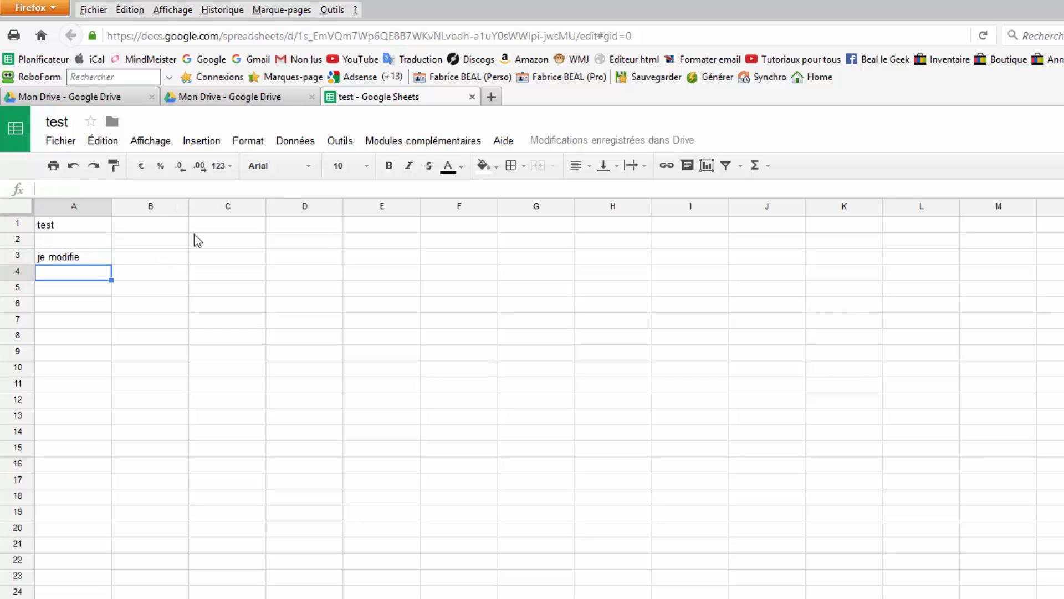
click(473, 98)
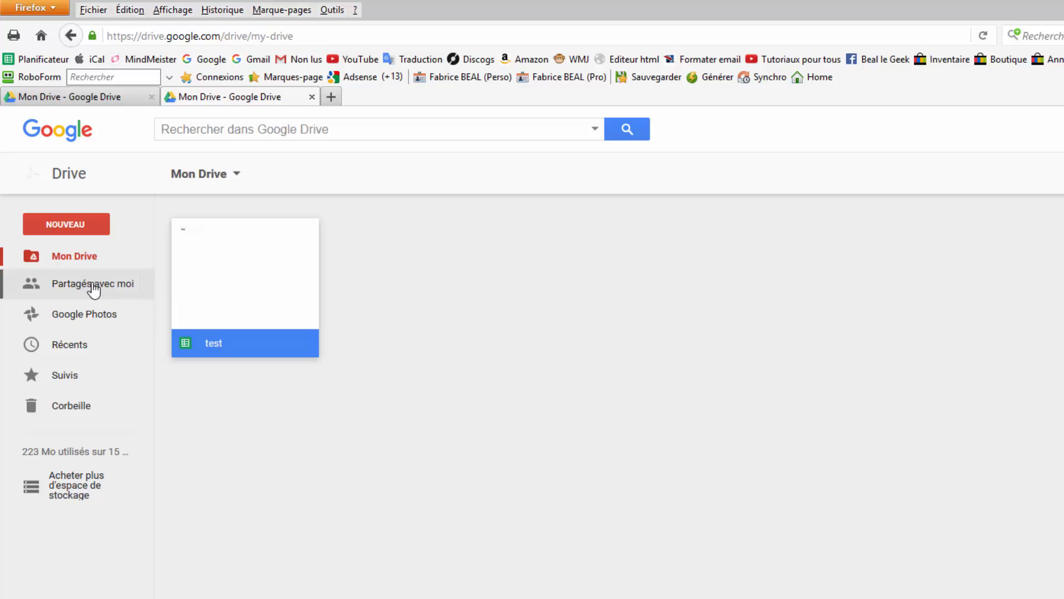
Create a new Google Docs document and write "test de google docs" on its first line.
click(77, 219)
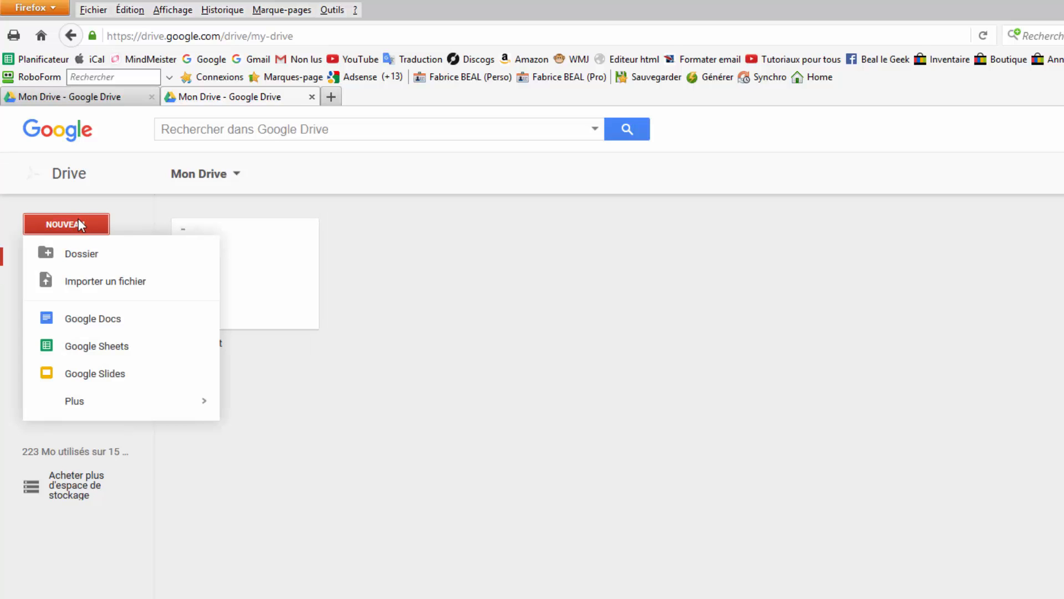
click(122, 318)
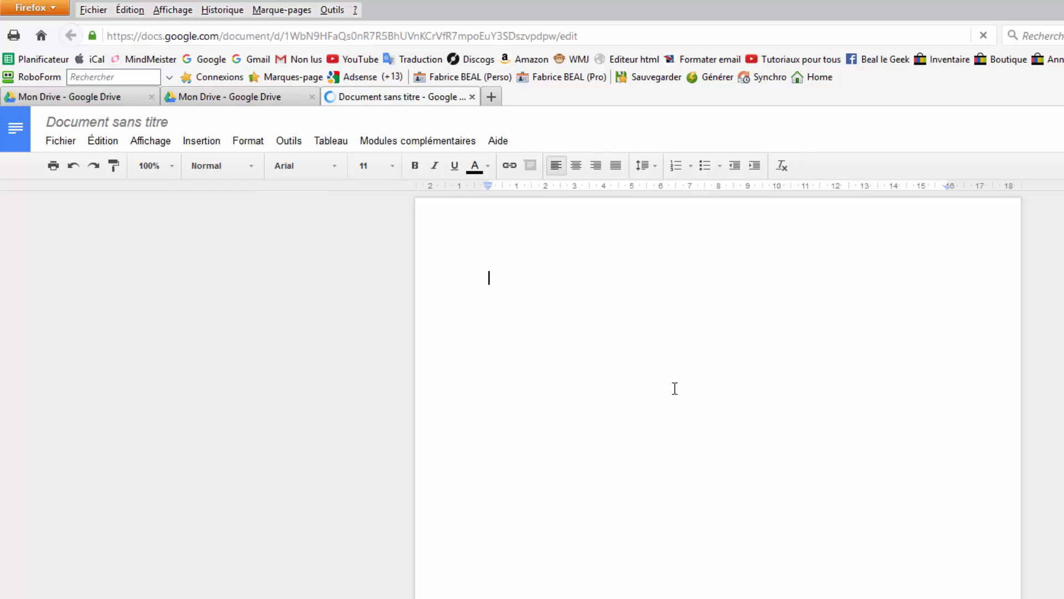
text(test de )
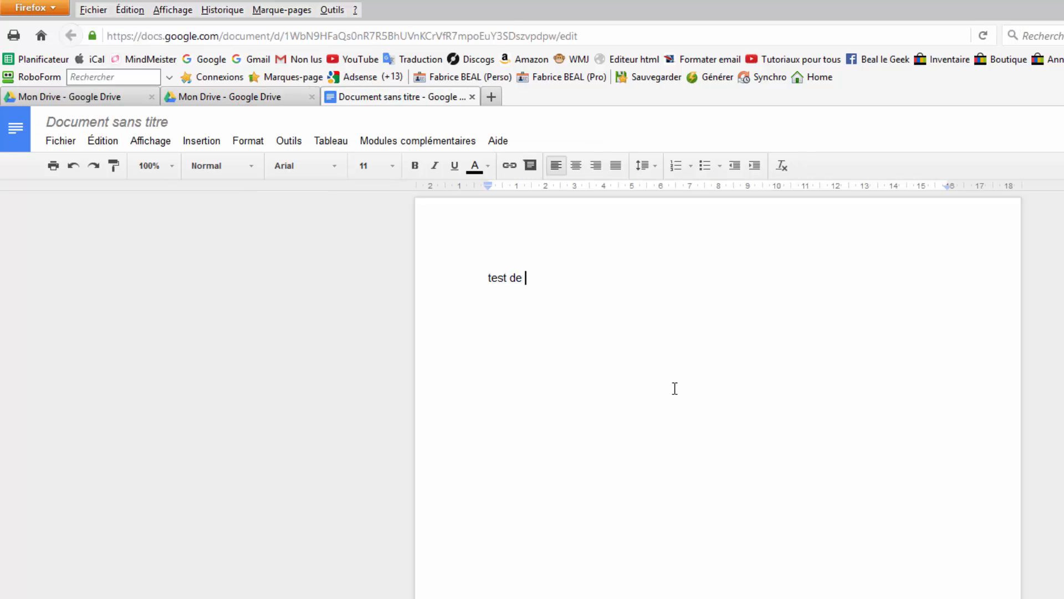
text(goggole)
key(BackSpace)
key(BackSpace)
key(BackSpace)
key(BackSpace)
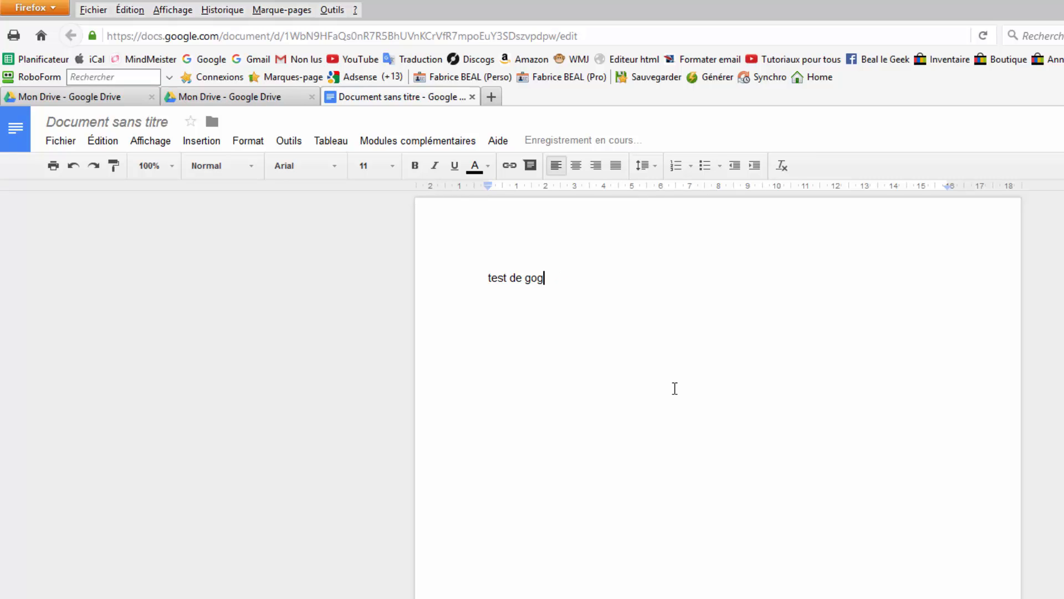
text(gle)
key(BackSpace)
key(BackSpace)
key(BackSpace)
key(BackSpace)
key(BackSpace)
text(ogle docs)
key(Return)
key(BackSpace)
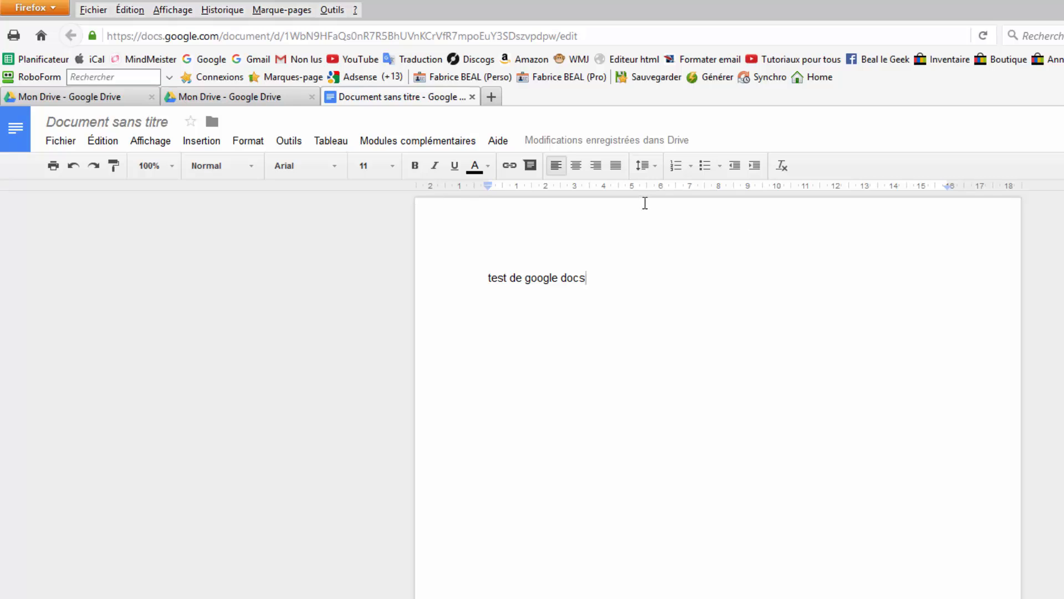
Rename the document as "test de google docs" and return to Mon Drive with its file list refreshed.
click(97, 121)
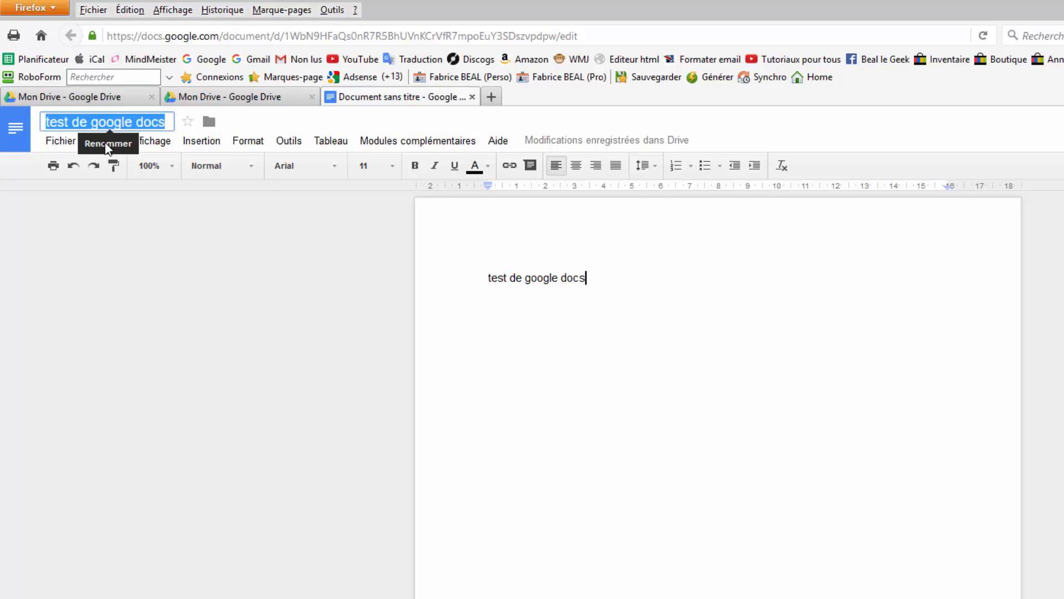
key(Return)
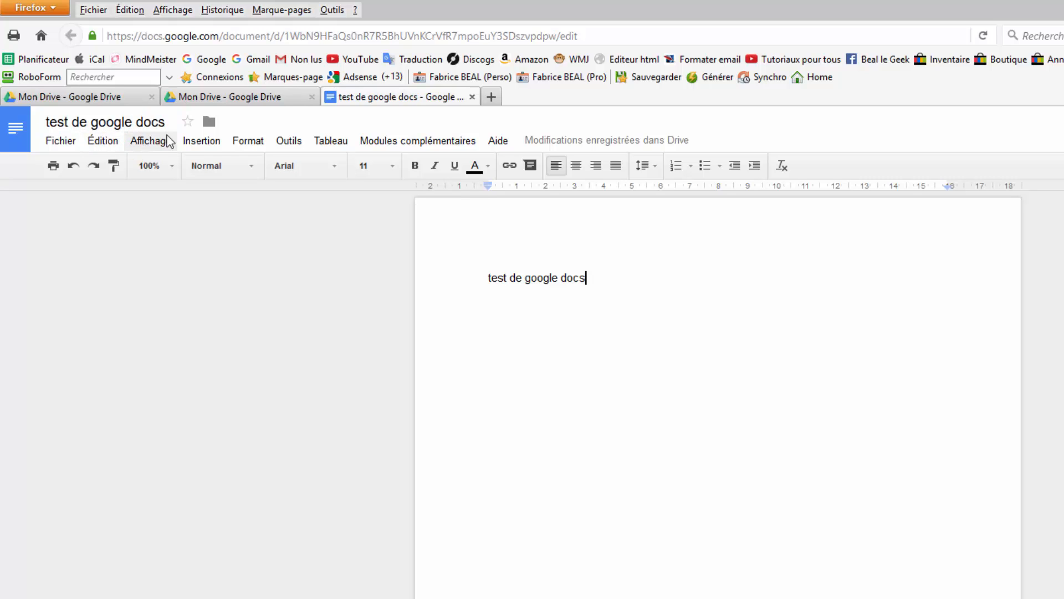
click(258, 99)
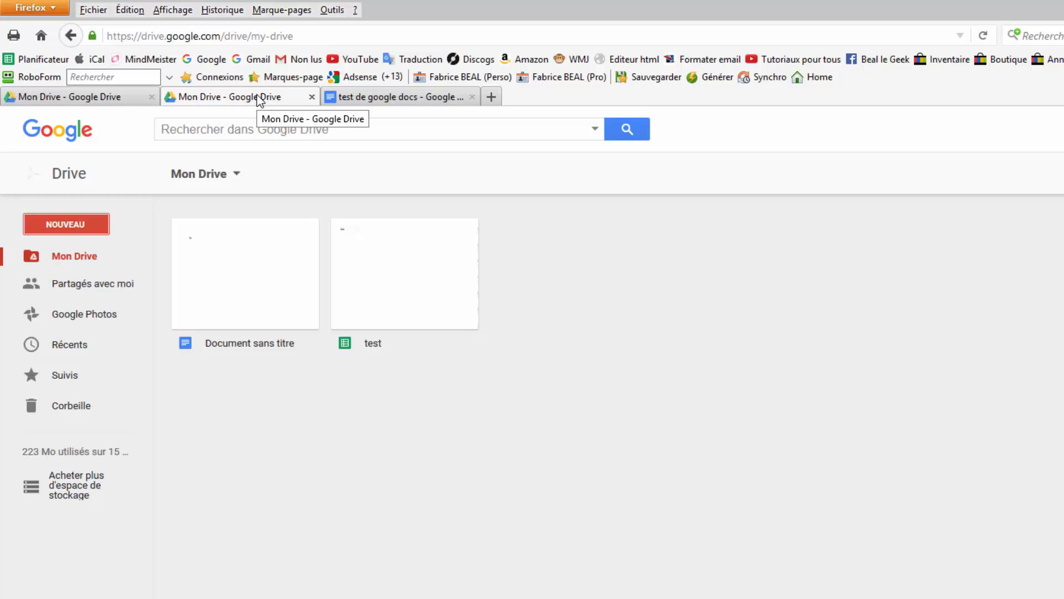
click(78, 257)
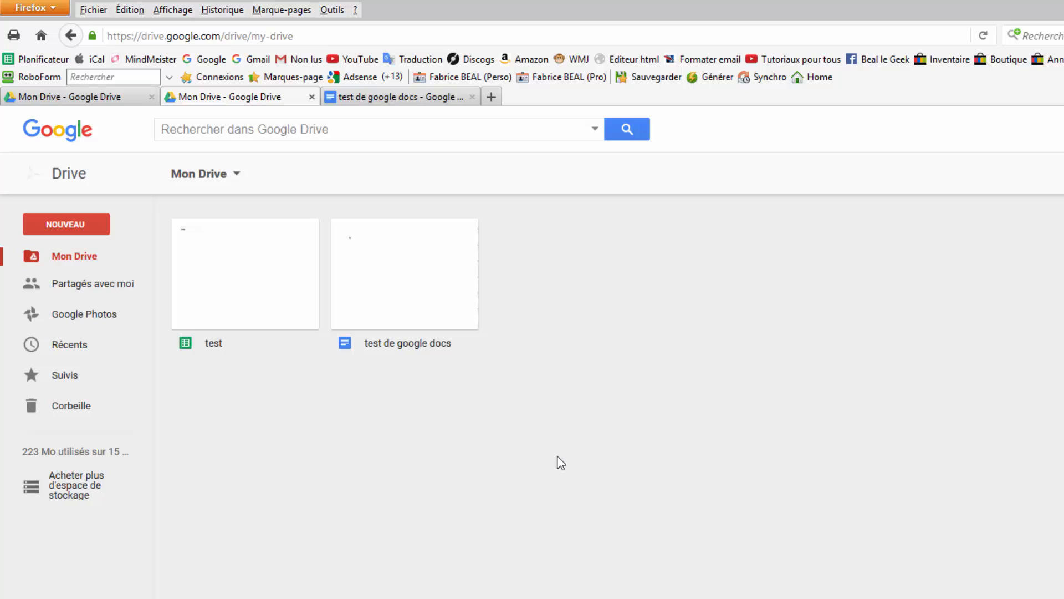
Create a new folder named "Essai" in Mon Drive.
click(236, 176)
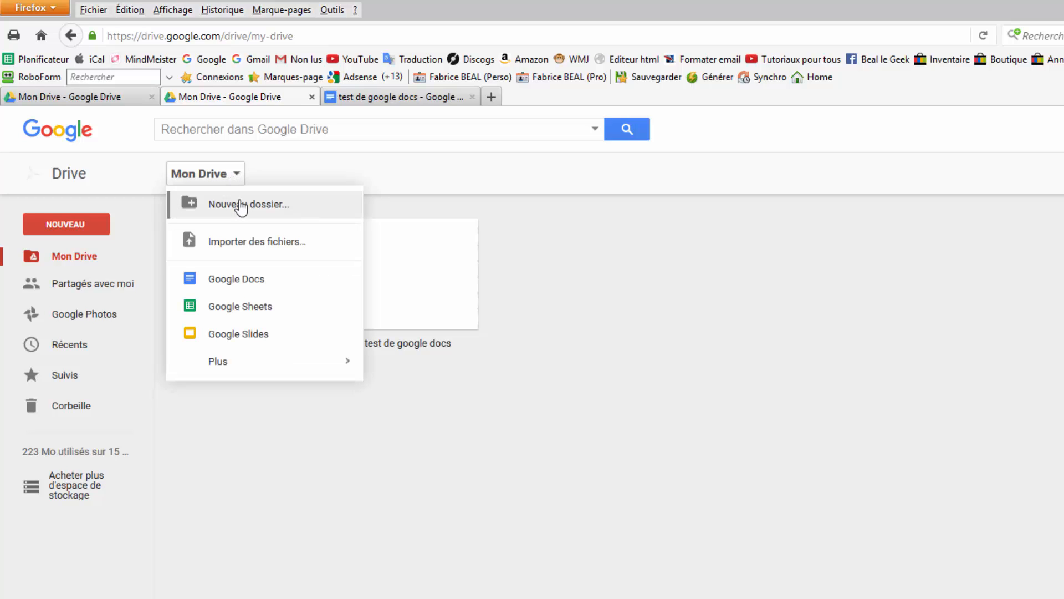
click(240, 205)
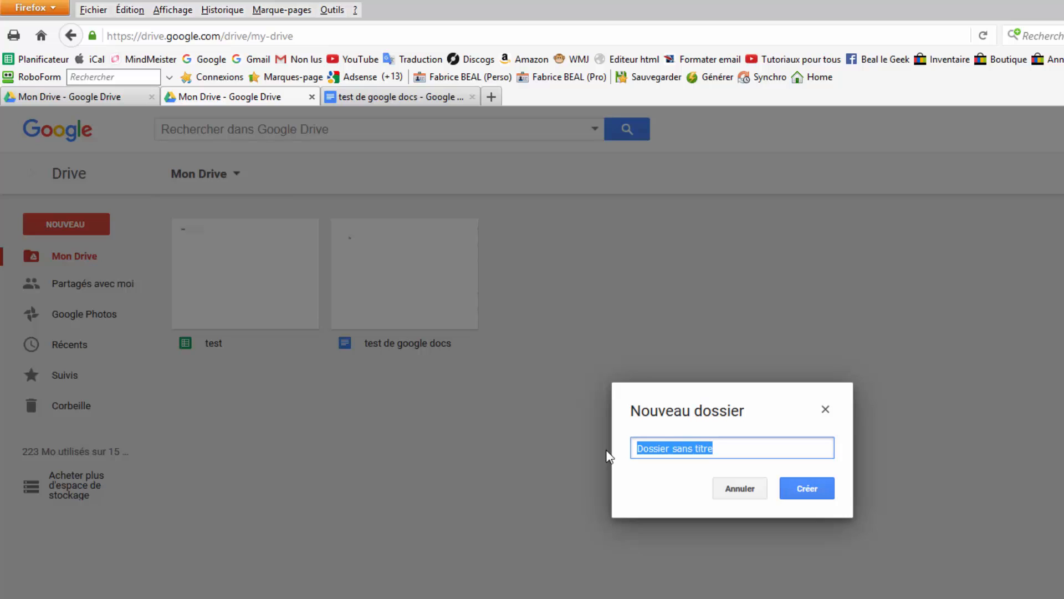
text(Essa)
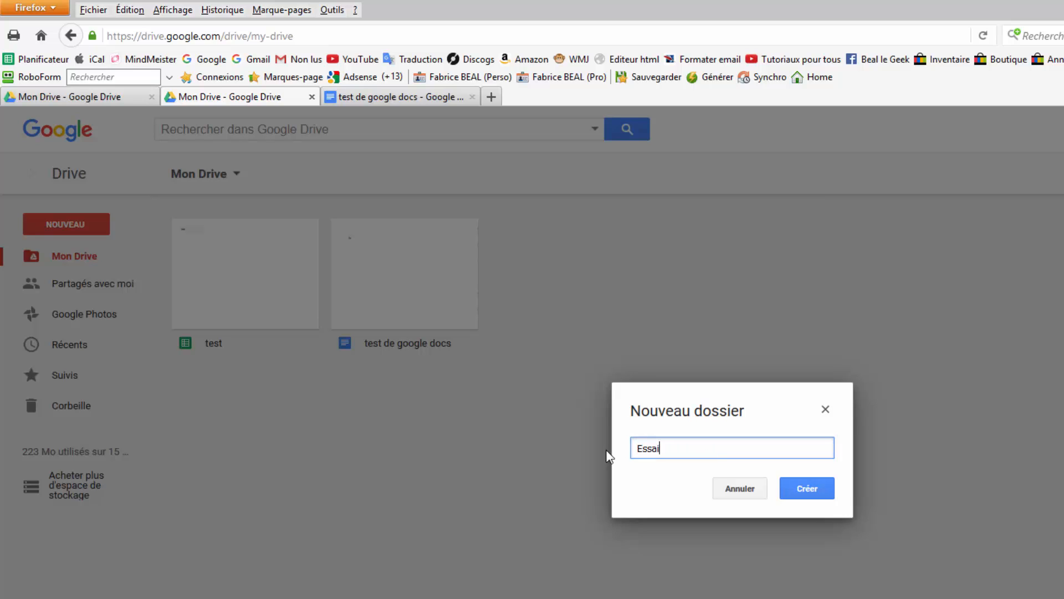
text(i)
click(817, 495)
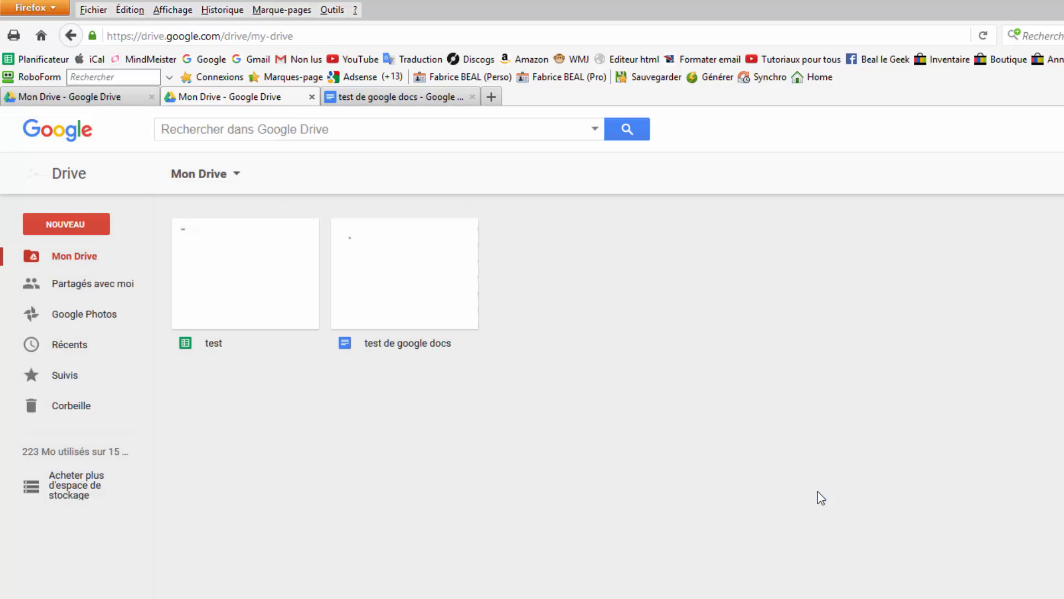
click(758, 492)
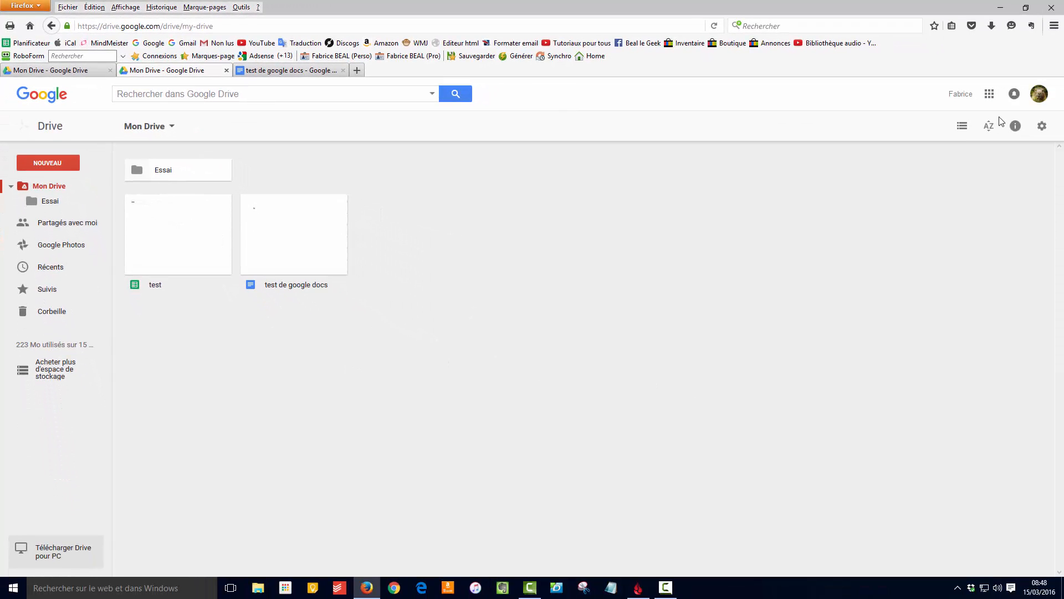
Switch Mon Drive to list view and move "test de google docs" into the Essai folder.
click(964, 129)
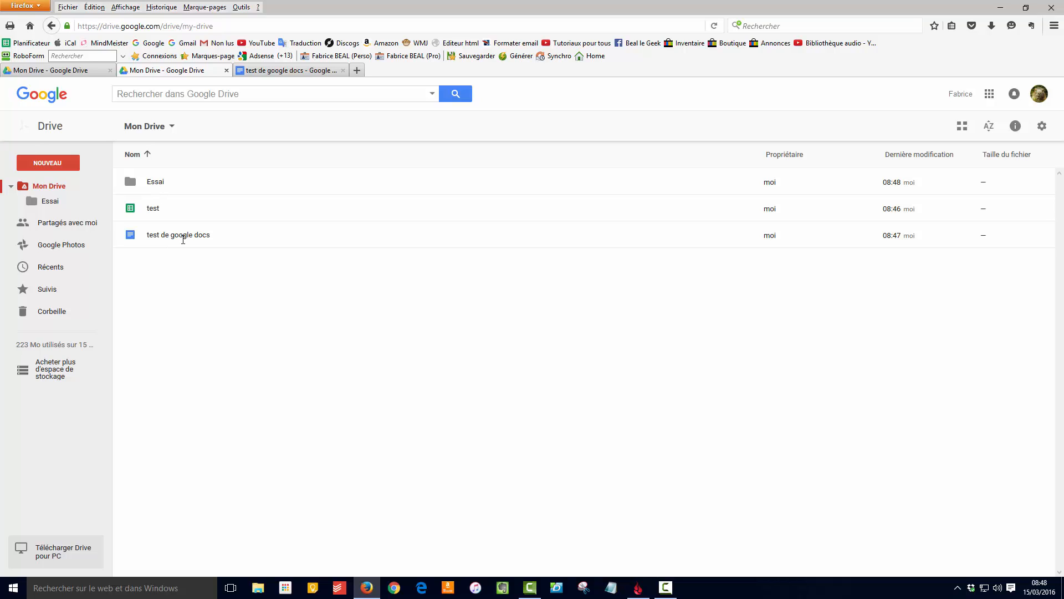
click(147, 235)
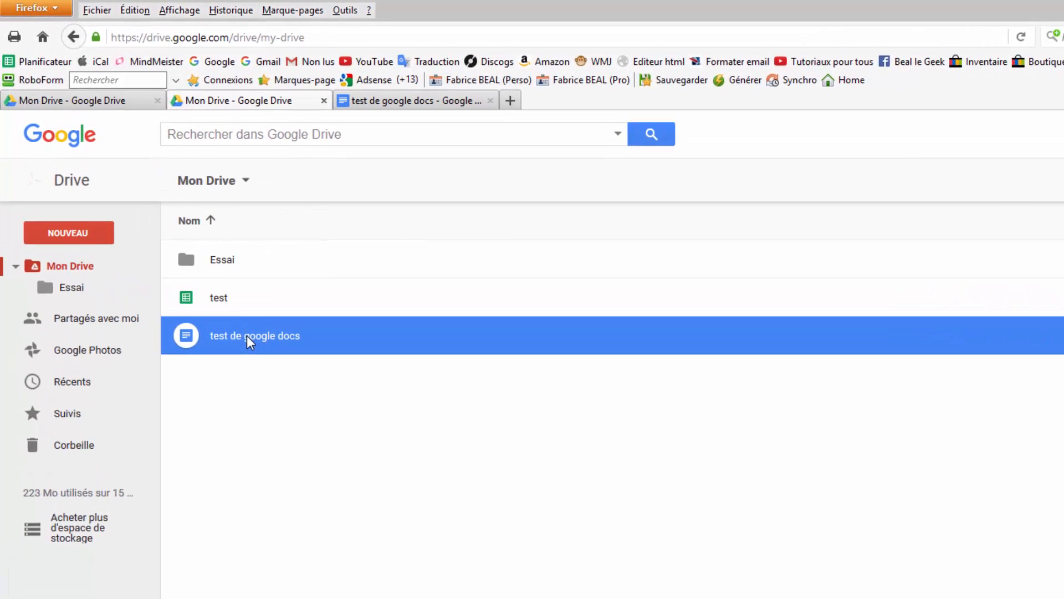
drag(231, 340, 244, 258)
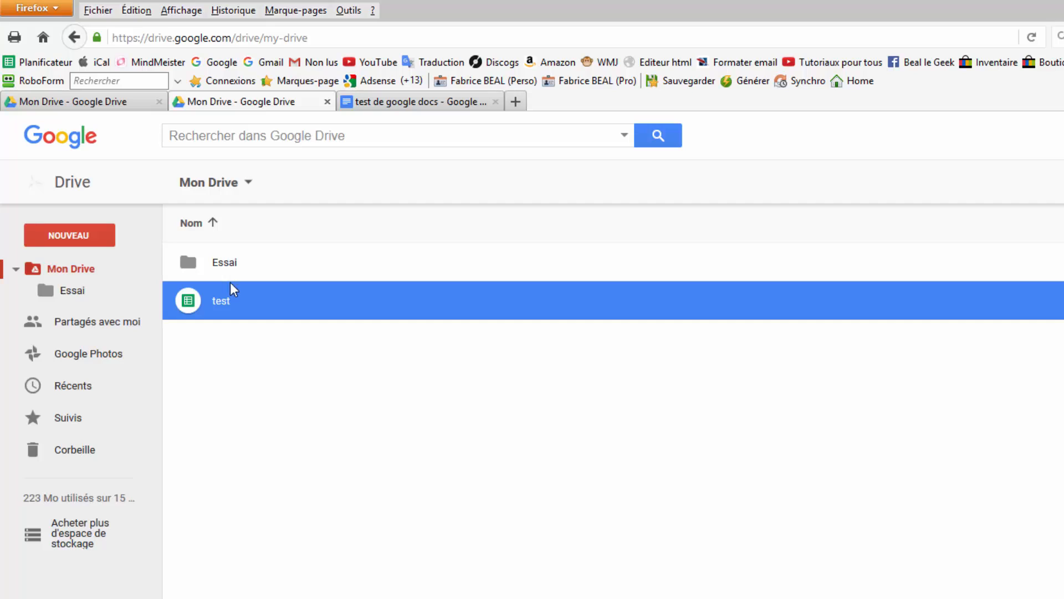
Open the Essai folder to check its contents, and return to Mon Drive.
double_click(227, 264)
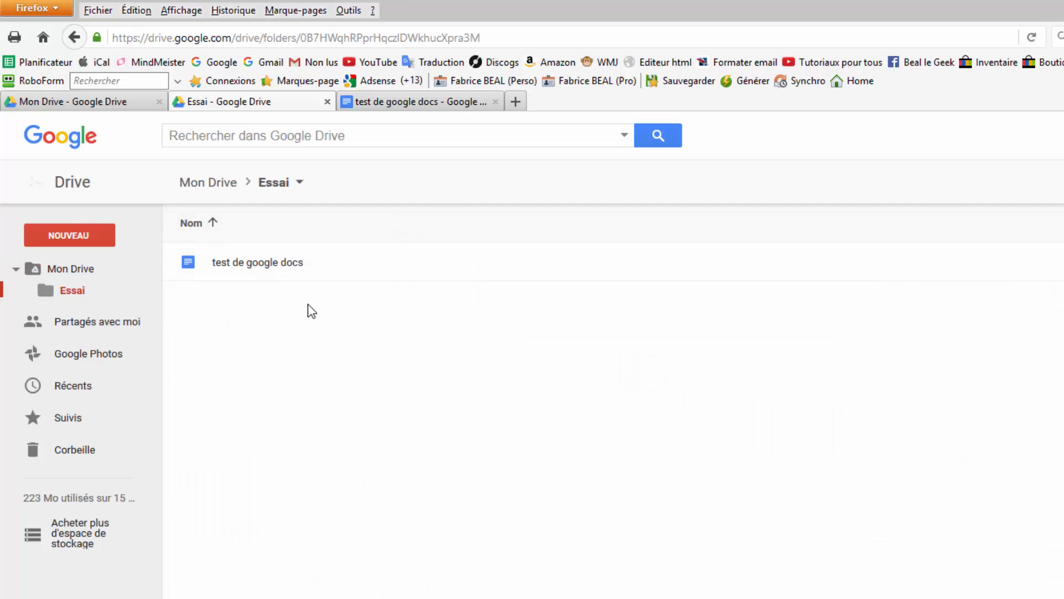
click(235, 188)
click(236, 191)
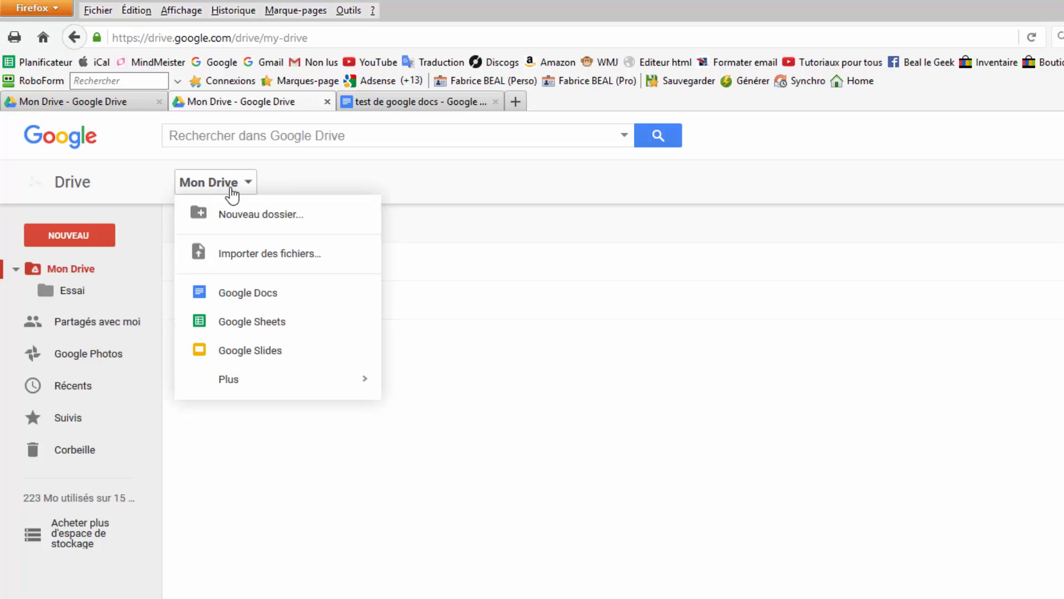
click(233, 188)
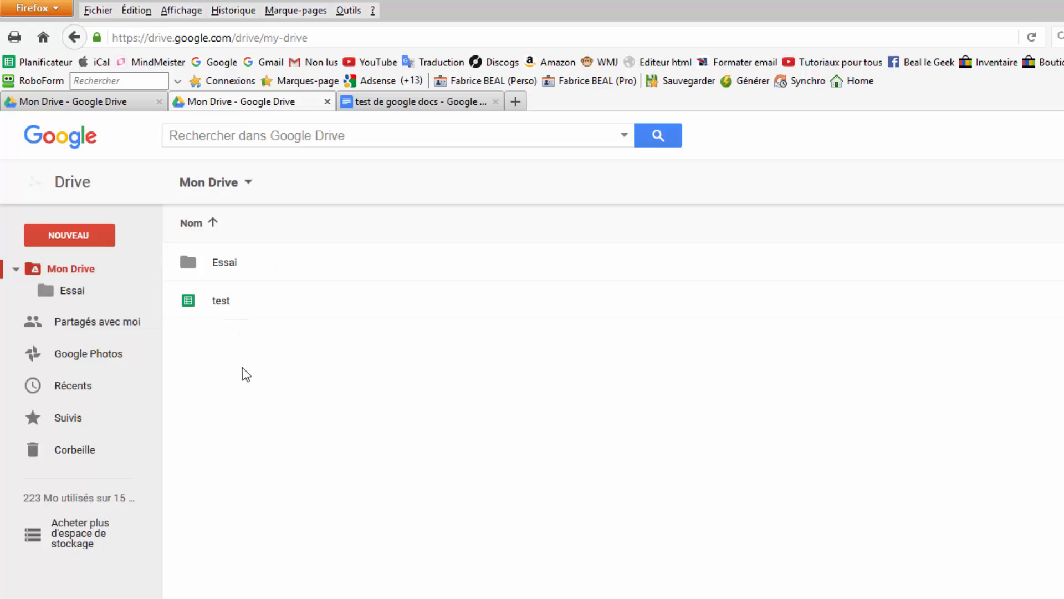
Create a second folder named "2e dossier" in Mon Drive.
click(242, 190)
click(240, 212)
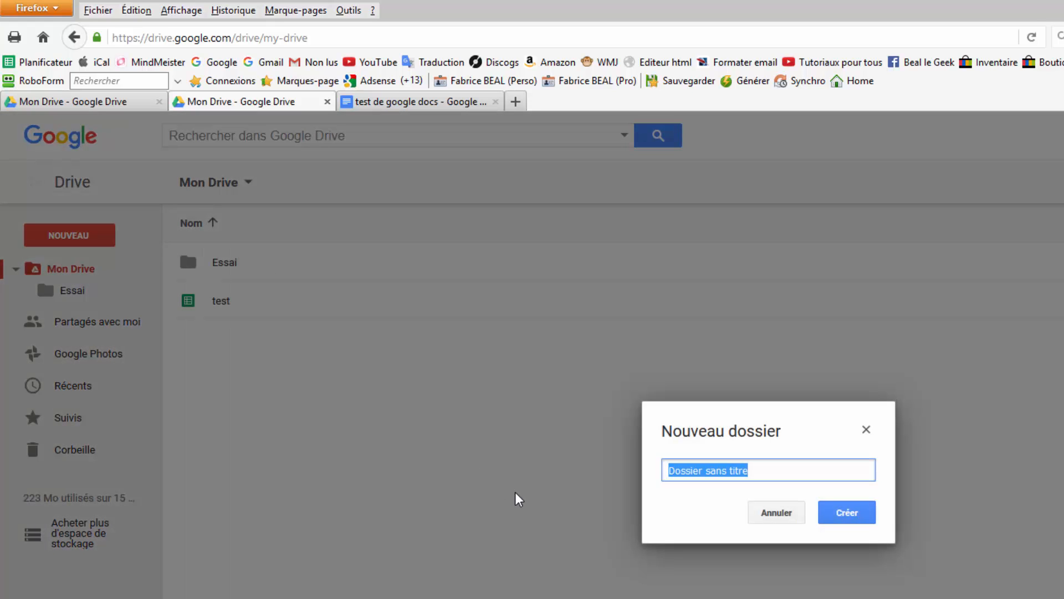
text(2e)
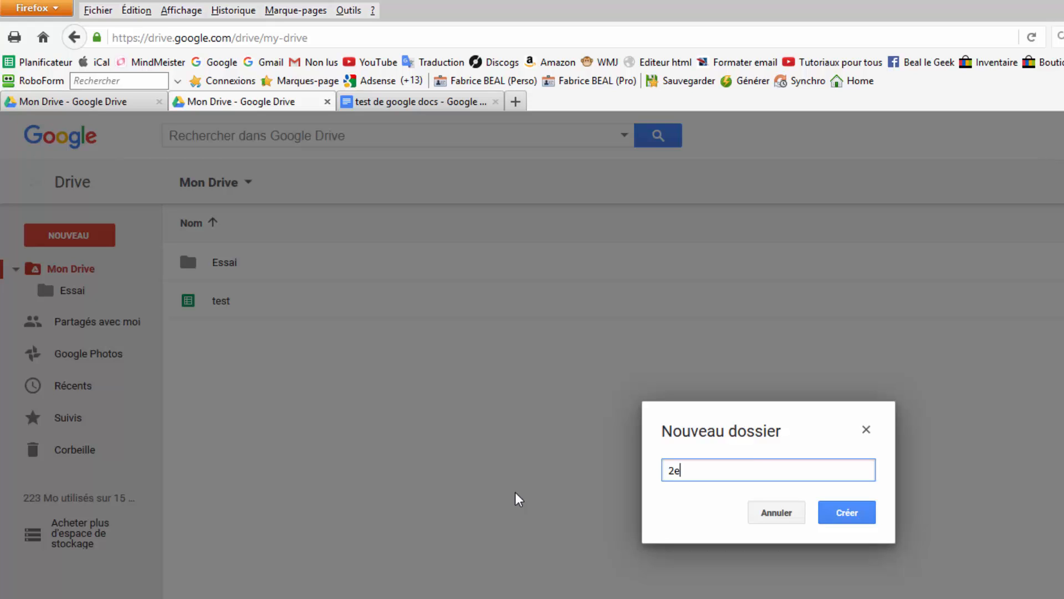
text( dossier)
click(840, 517)
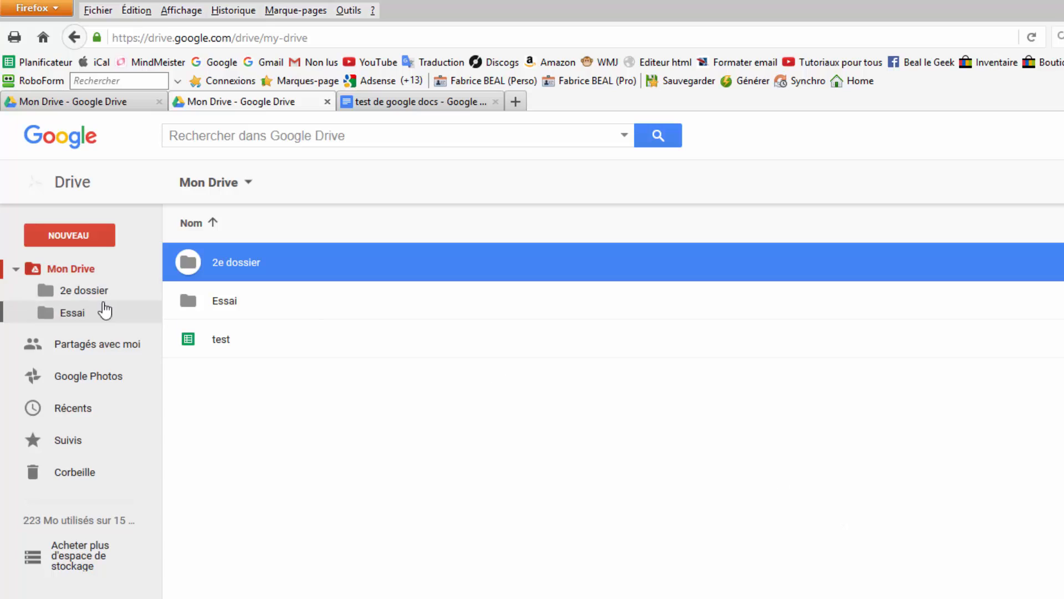
click(254, 395)
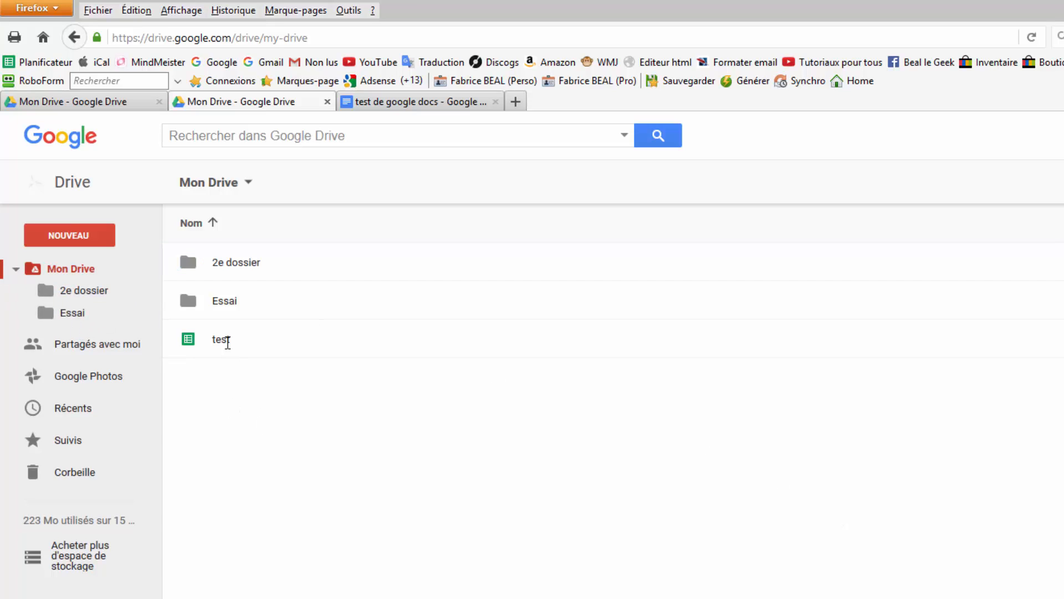
click(226, 339)
click(342, 422)
Upload boostervosventes.pdf from the OneDrive Ebooks folder to Mon Drive.
click(250, 183)
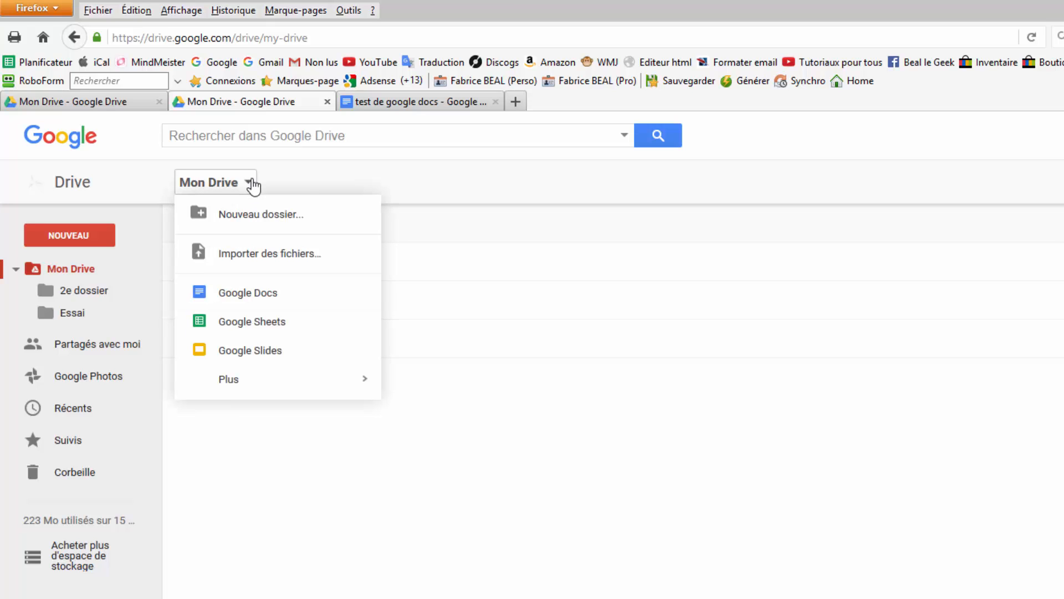
click(276, 254)
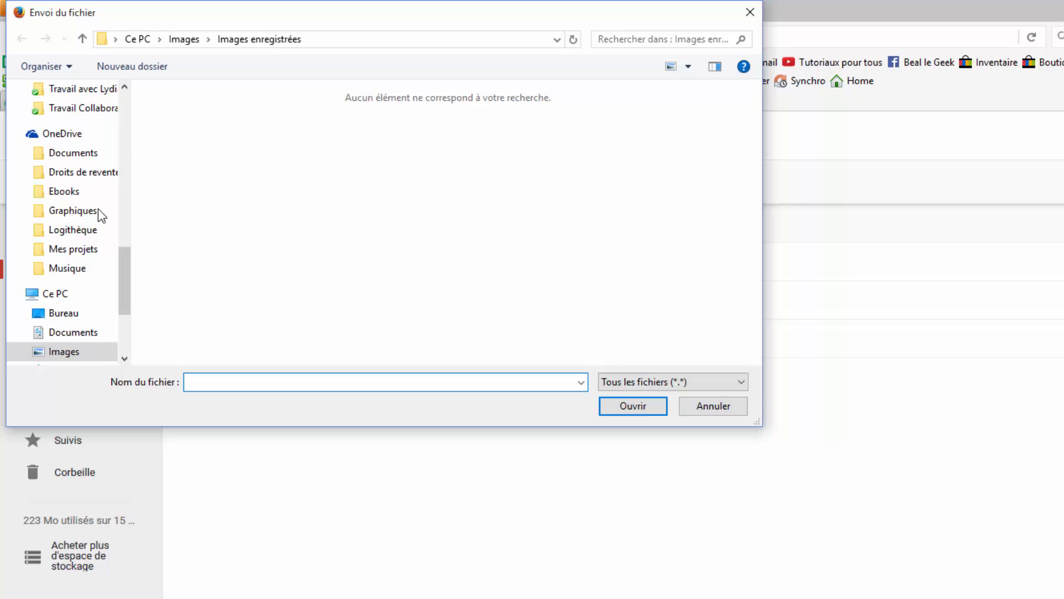
drag(122, 291, 125, 281)
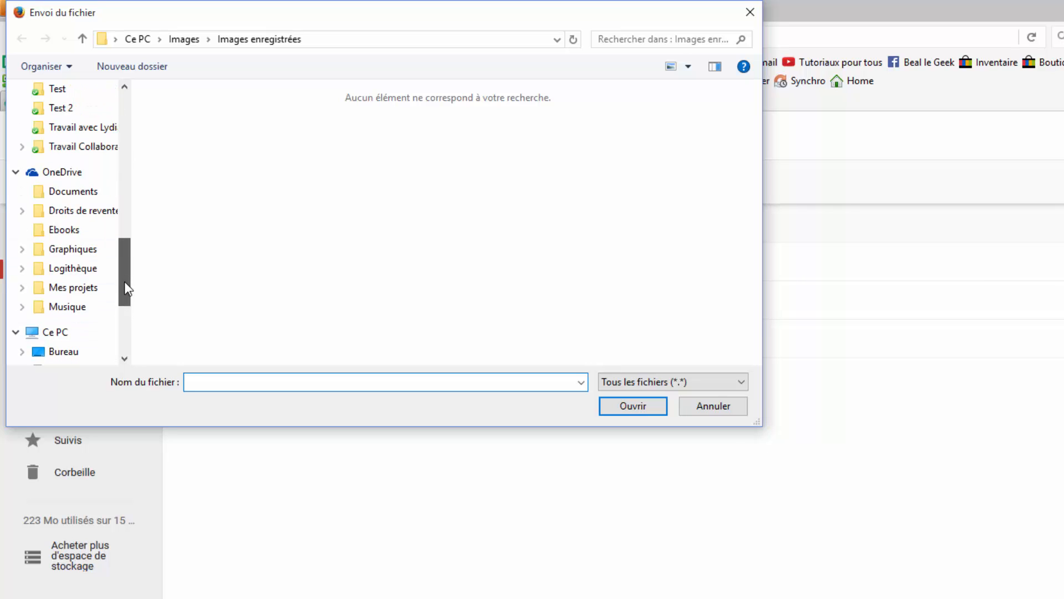
click(85, 238)
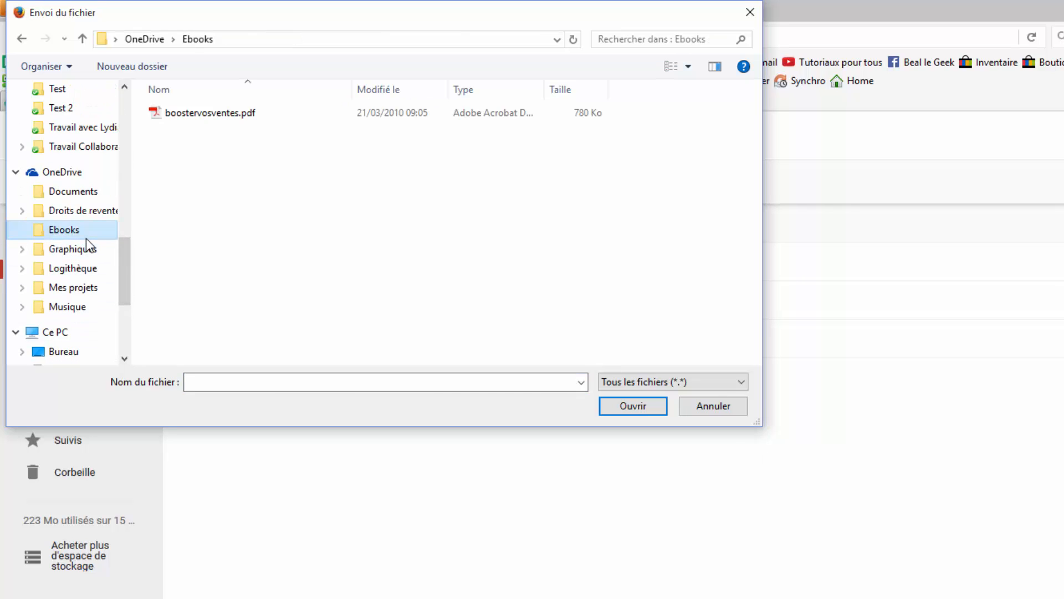
click(200, 123)
click(636, 411)
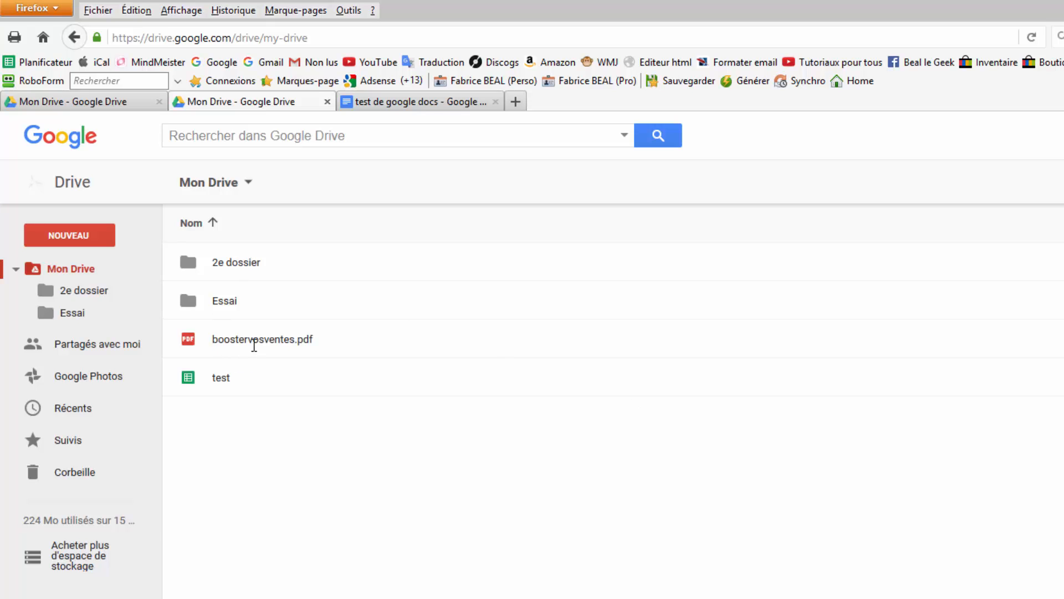
View the Google Photos section and return to Mon Drive.
click(256, 339)
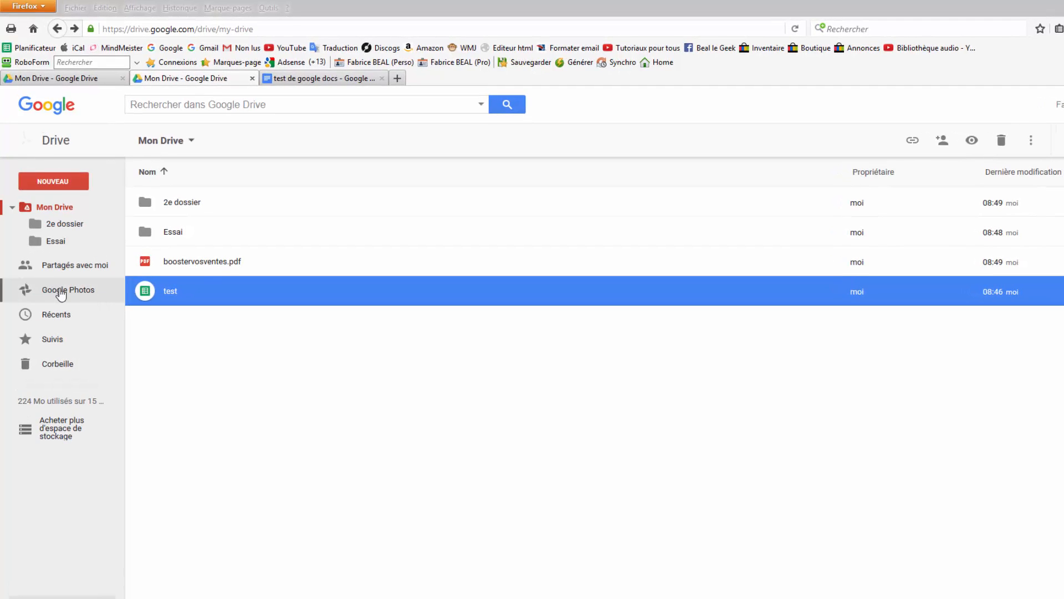
click(61, 292)
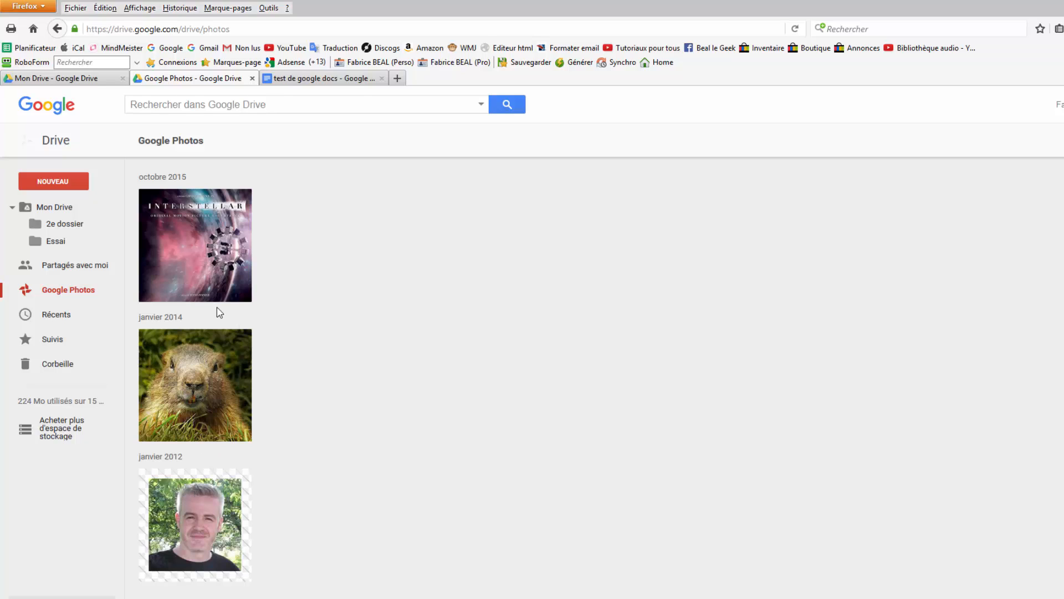
click(54, 206)
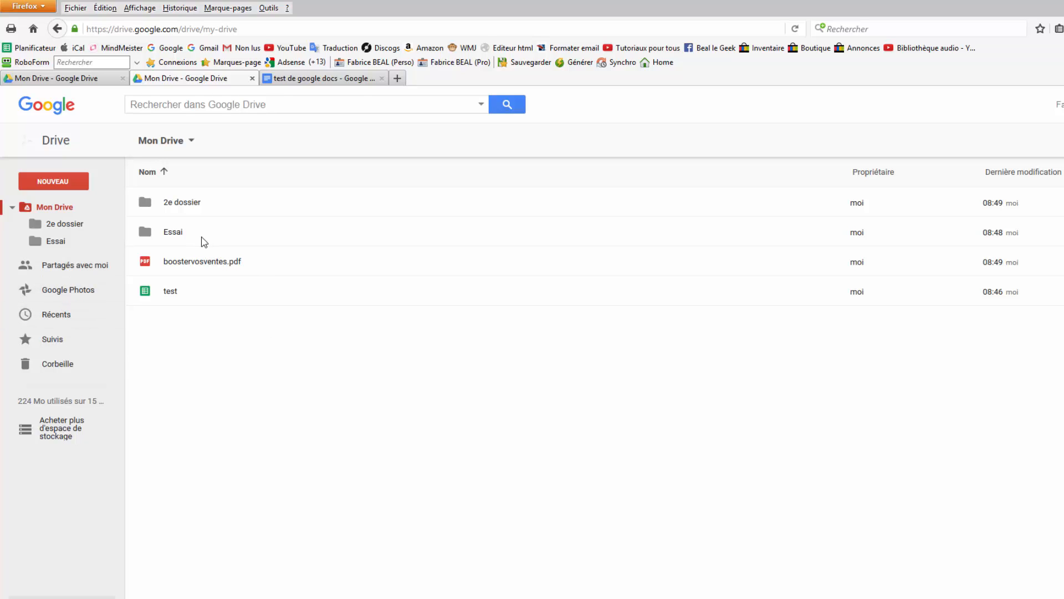
Open the user sharing settings of boostervosventes.pdf, set the permission to Lecture and confirm without entering any recipient.
click(188, 267)
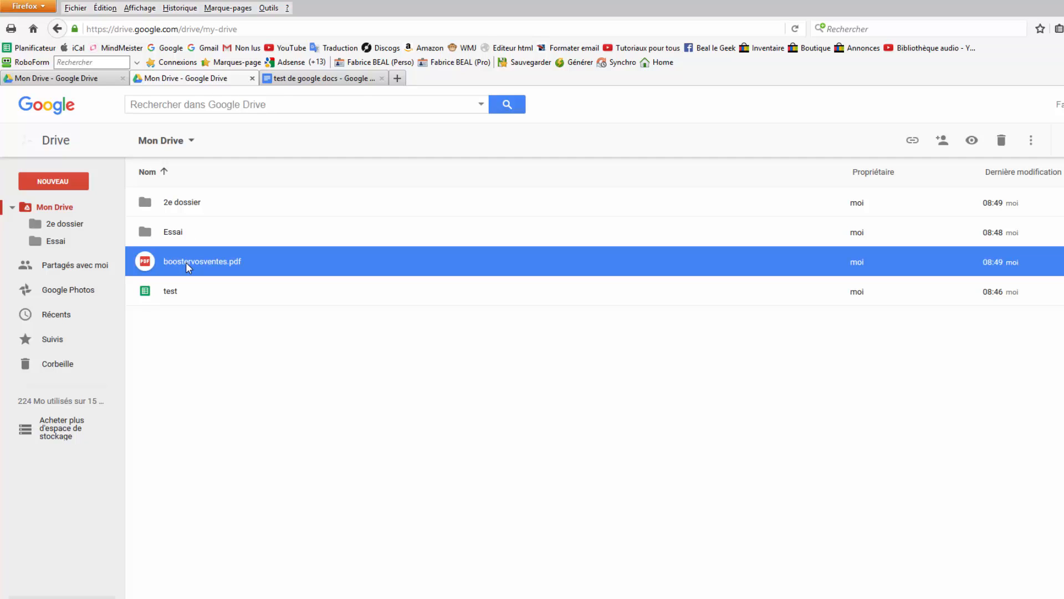
click(943, 143)
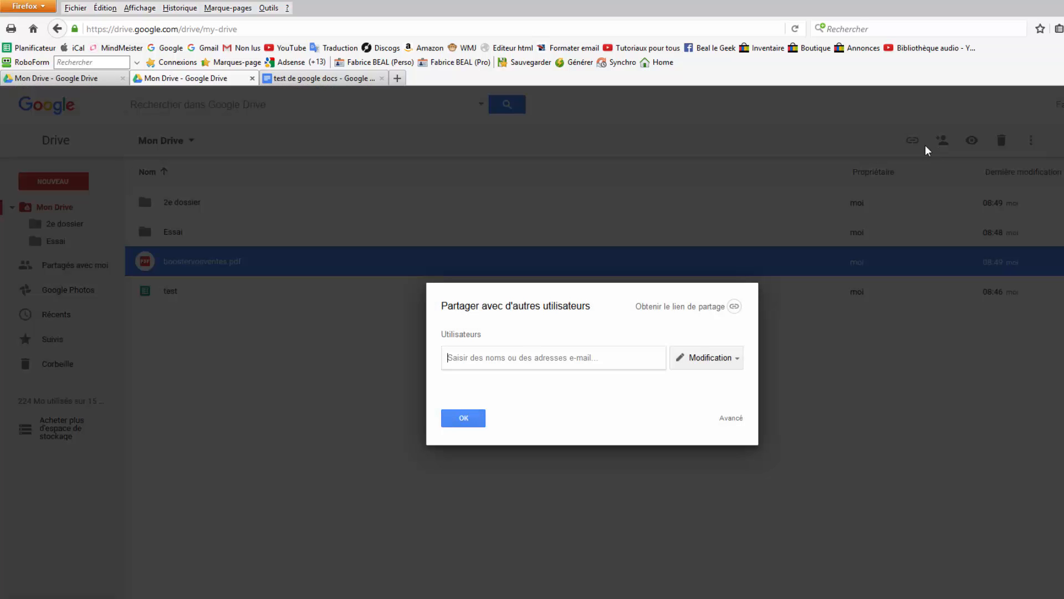
click(590, 359)
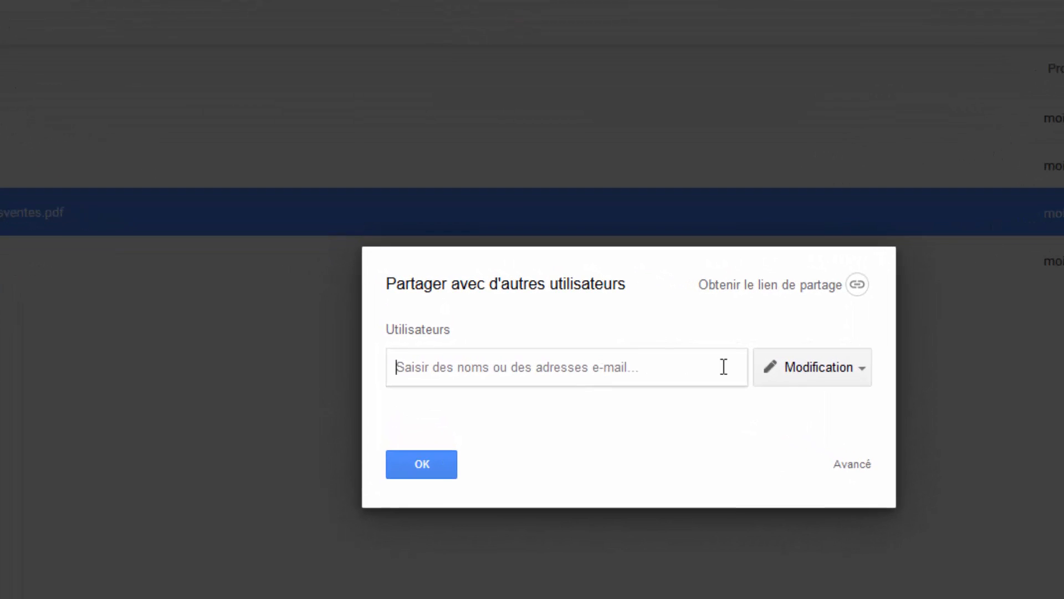
click(865, 370)
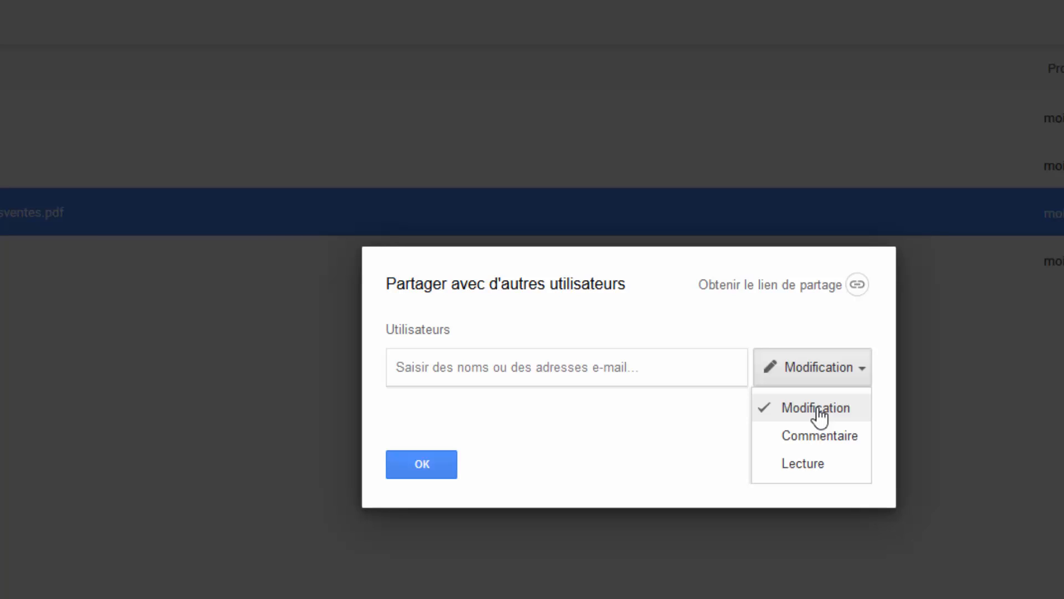
click(810, 470)
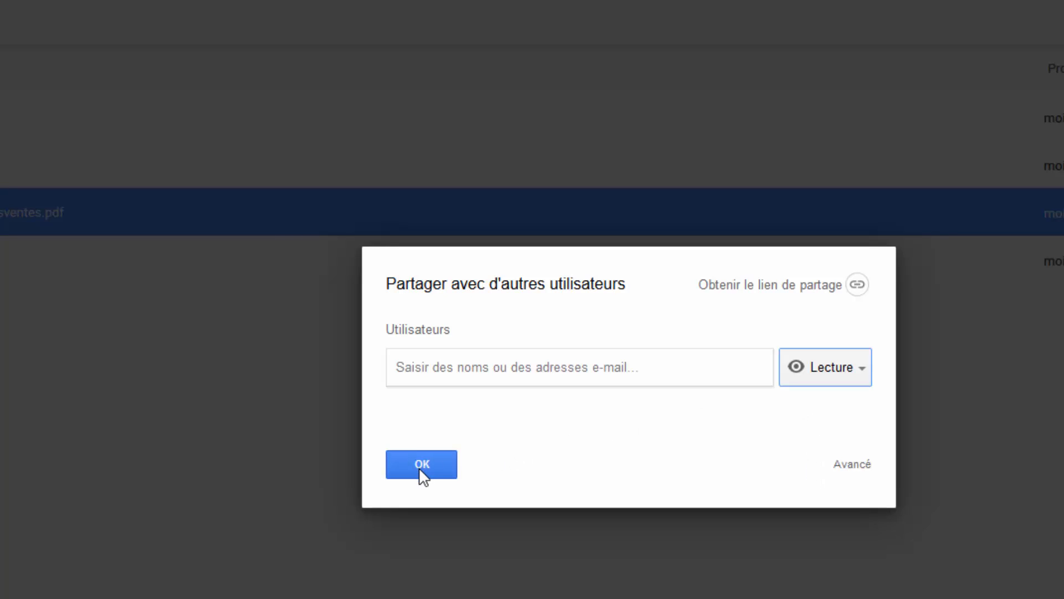
click(466, 366)
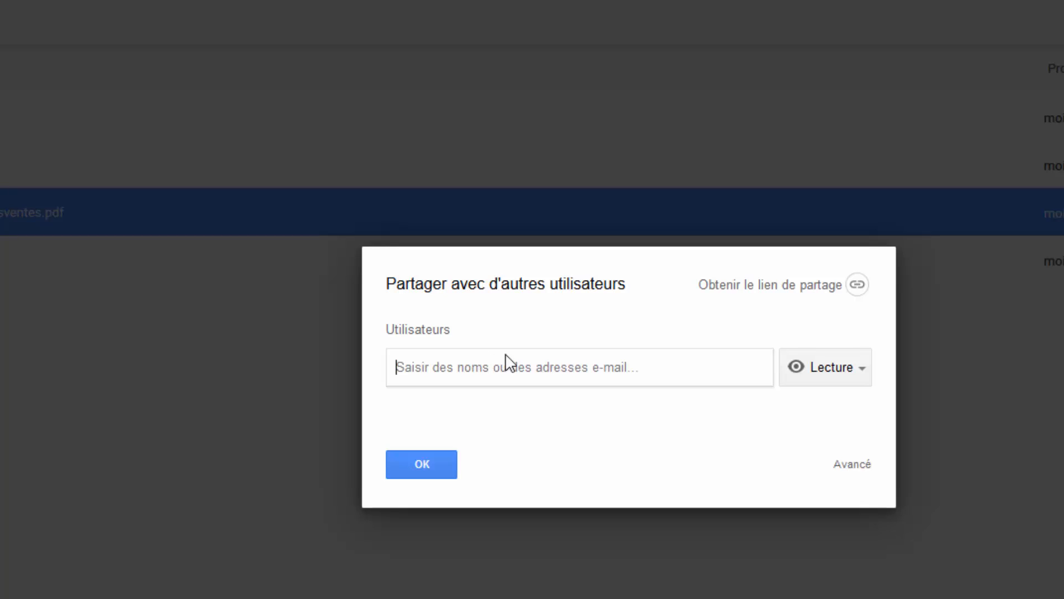
click(424, 465)
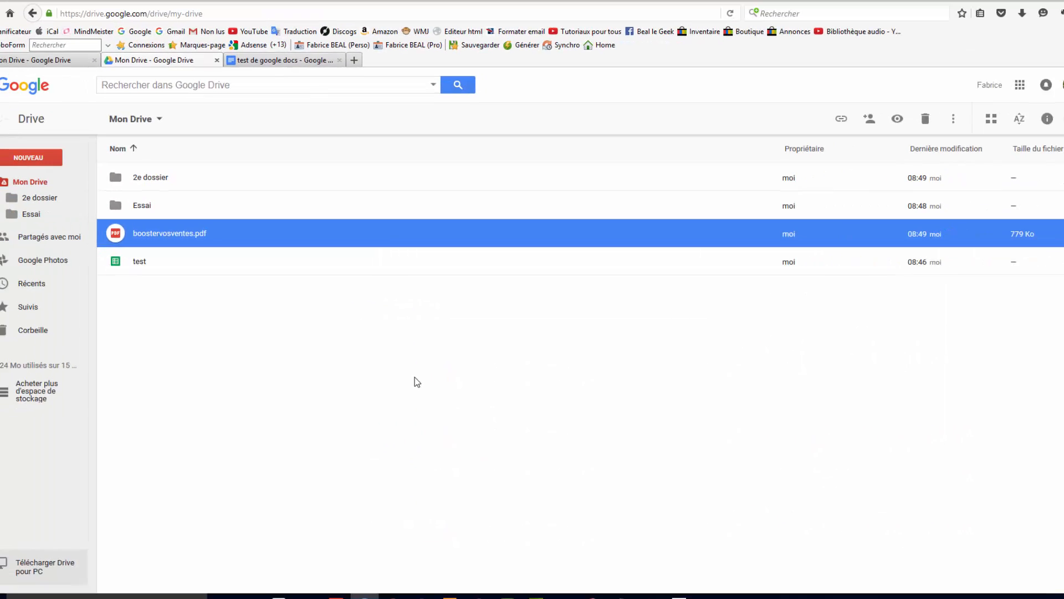
click(416, 420)
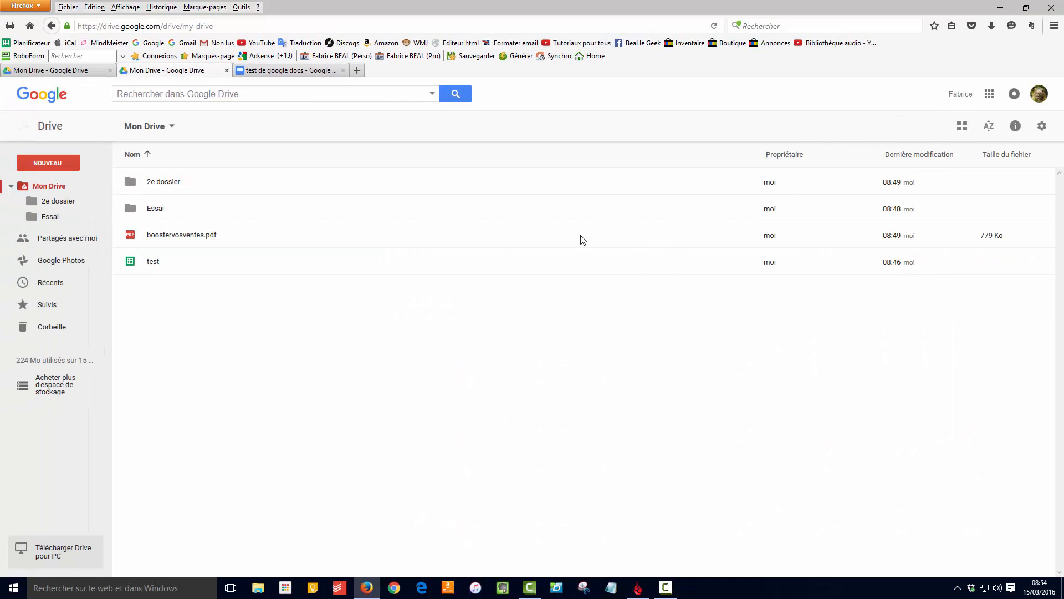
Display the sharing link of the "test" spreadsheet and close it.
click(357, 238)
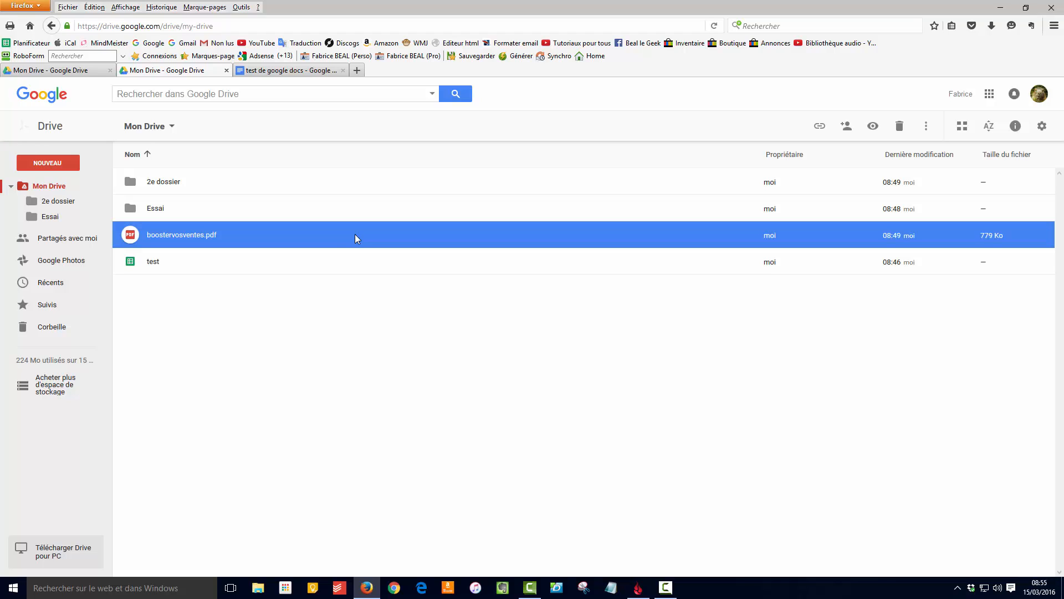
click(231, 265)
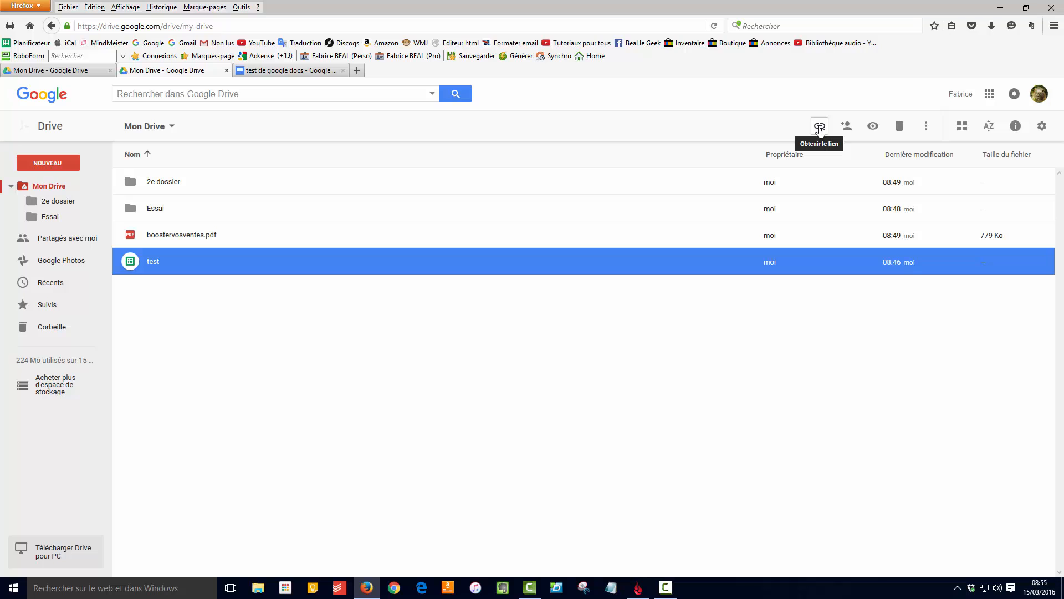
click(820, 127)
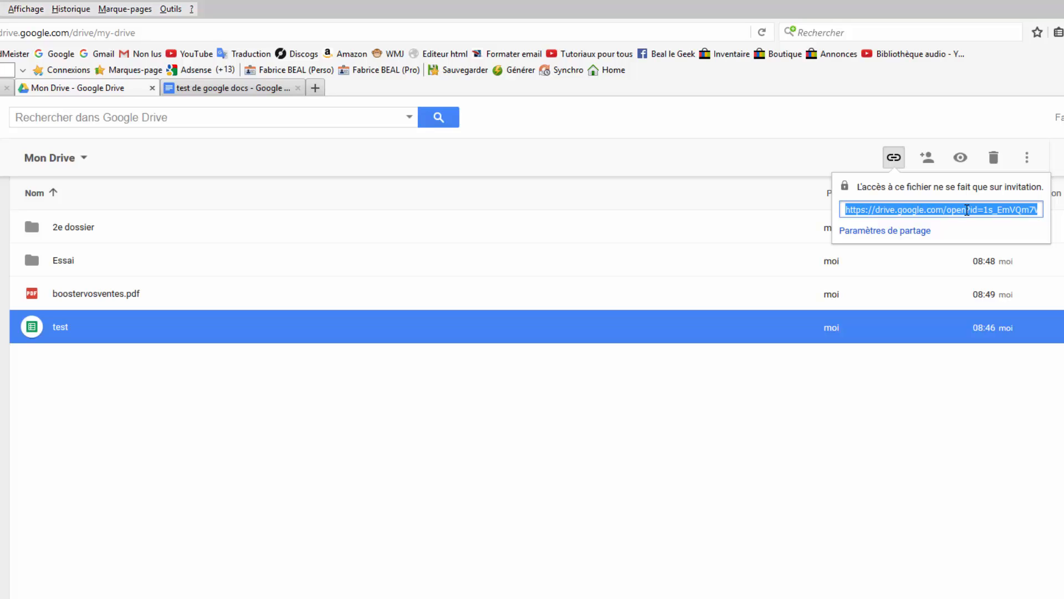
click(557, 415)
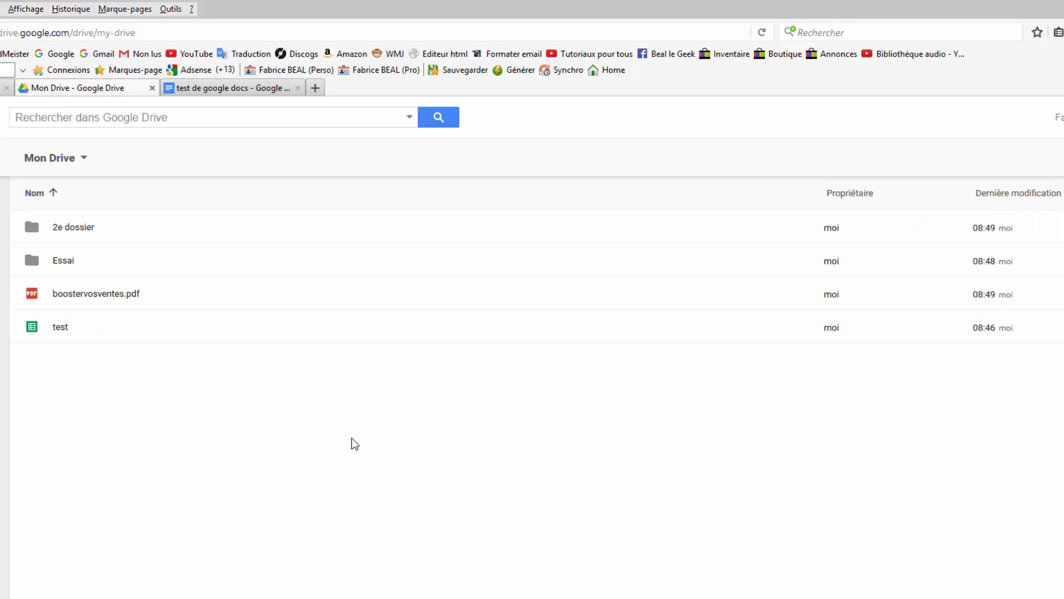
Display the sharing link of boostervosventes.pdf and close it.
click(174, 329)
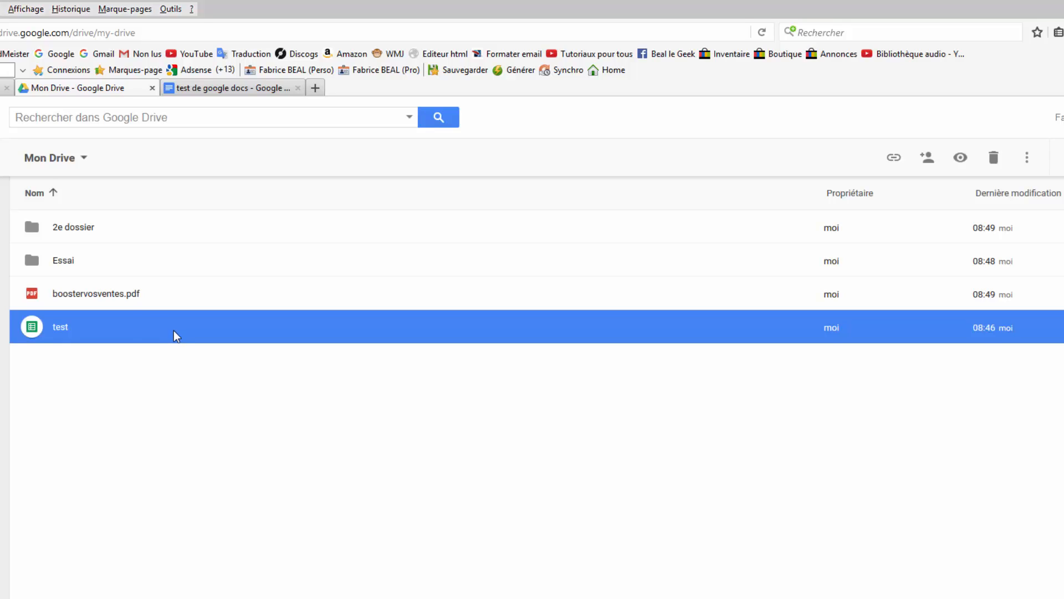
click(130, 297)
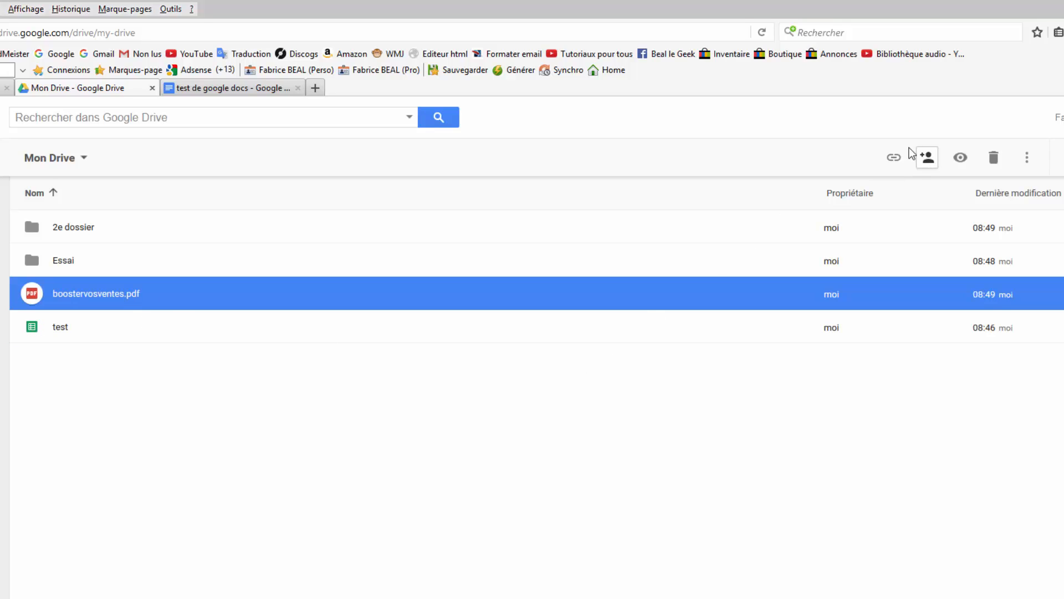
click(893, 158)
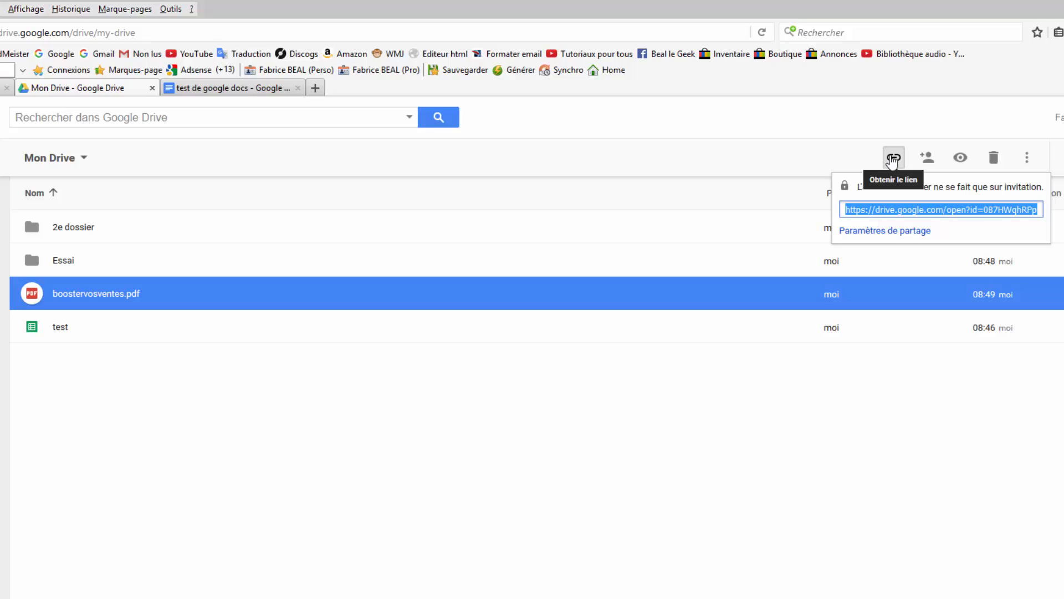
click(645, 432)
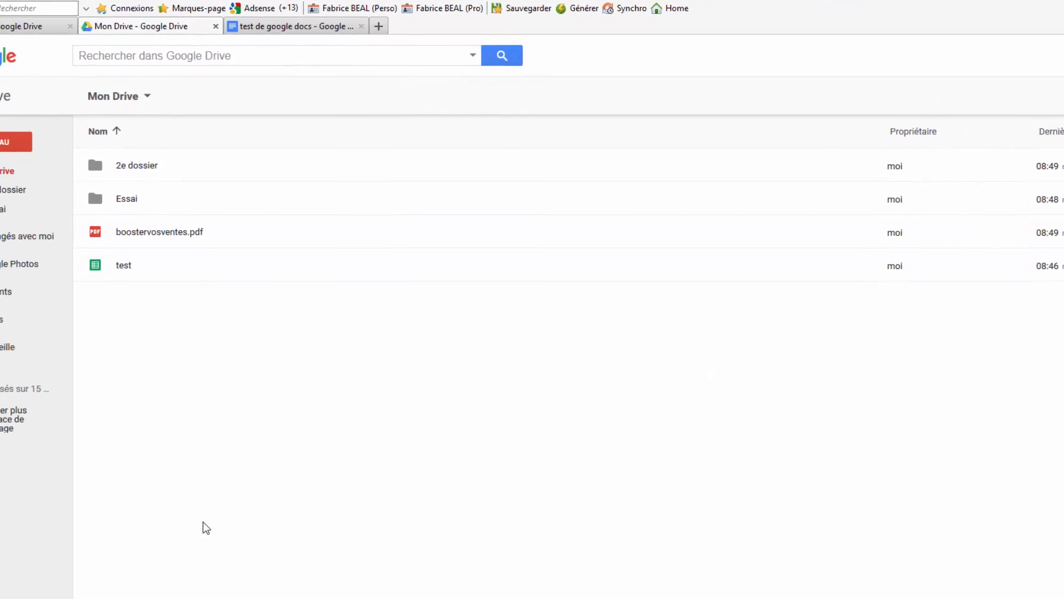